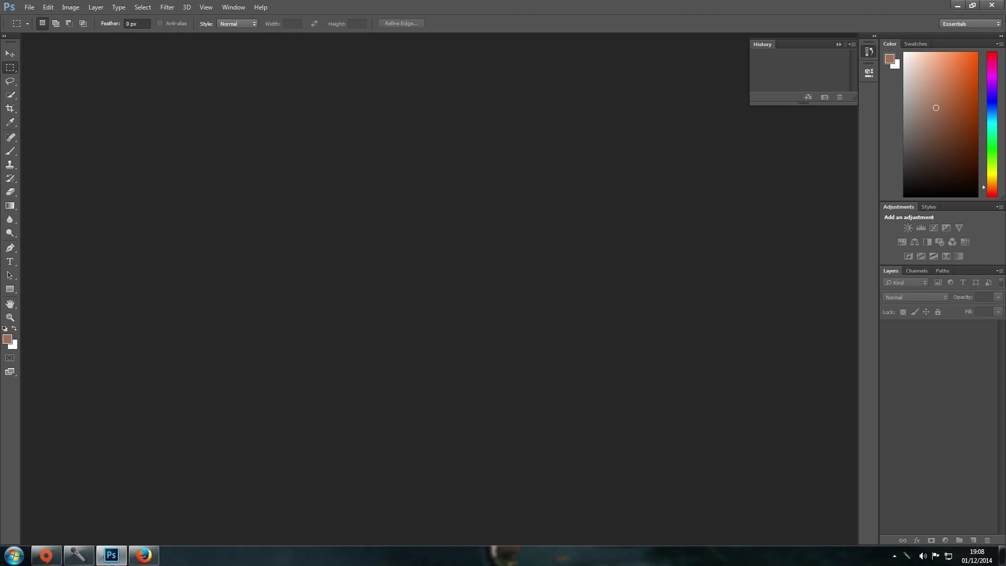
# Drag Firefox, showing the Google home page, over the empty Photoshop workspace
pyautogui.moveTo(1005, 251); pyautogui.dragTo(430, 0)
# Search Google for 'blad woman', then accept the 'bald women' spelling correction
pyautogui.click(382, 236)
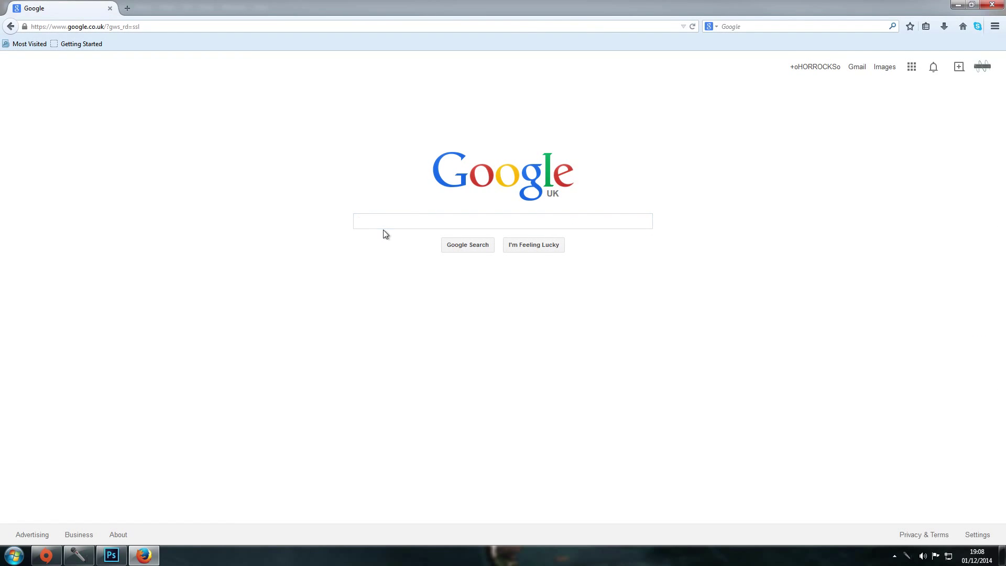
pyautogui.click(371, 224)
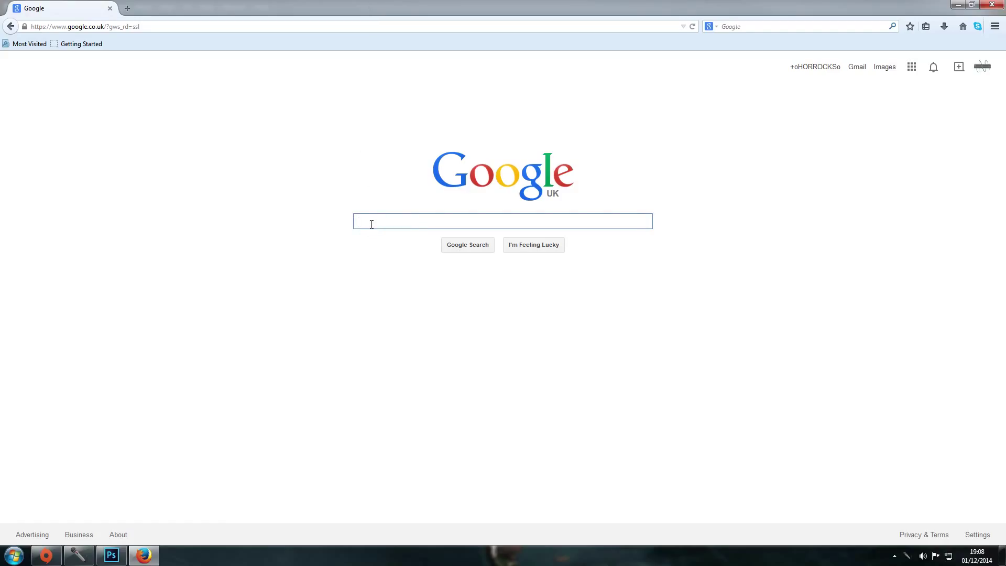
pyautogui.write('b')
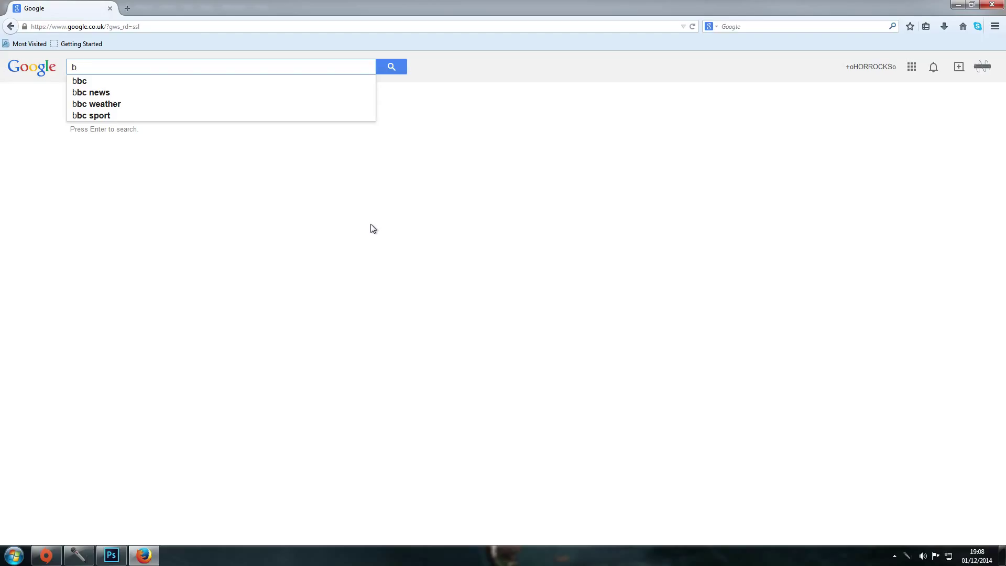
pyautogui.write('lad ')
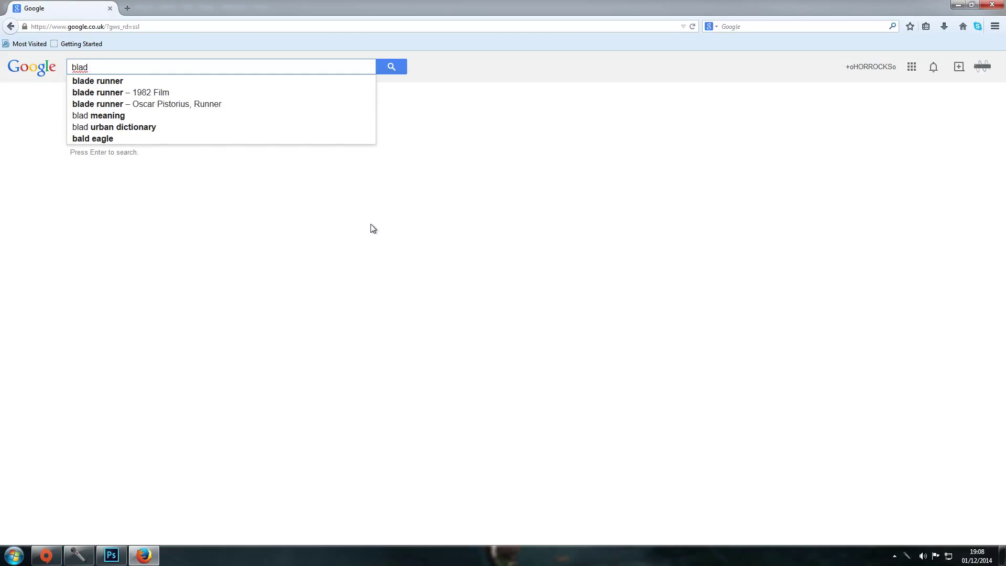
pyautogui.write('movie')
pyautogui.press('BackSpace')
pyautogui.press('BackSpace')
pyautogui.press('BackSpace')
pyautogui.press('BackSpace')
pyautogui.press('BackSpace')
pyautogui.write('woman')
pyautogui.press('BackSpace')
pyautogui.press('BackSpace')
pyautogui.press('BackSpace')
pyautogui.press('BackSpace')
pyautogui.write('oman')
pyautogui.press('Return')
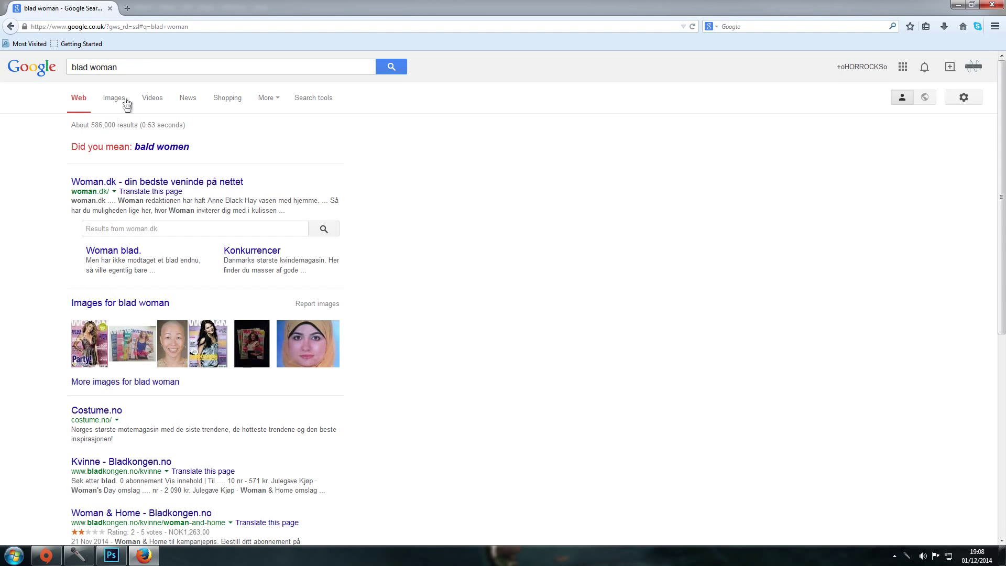
pyautogui.click(160, 147)
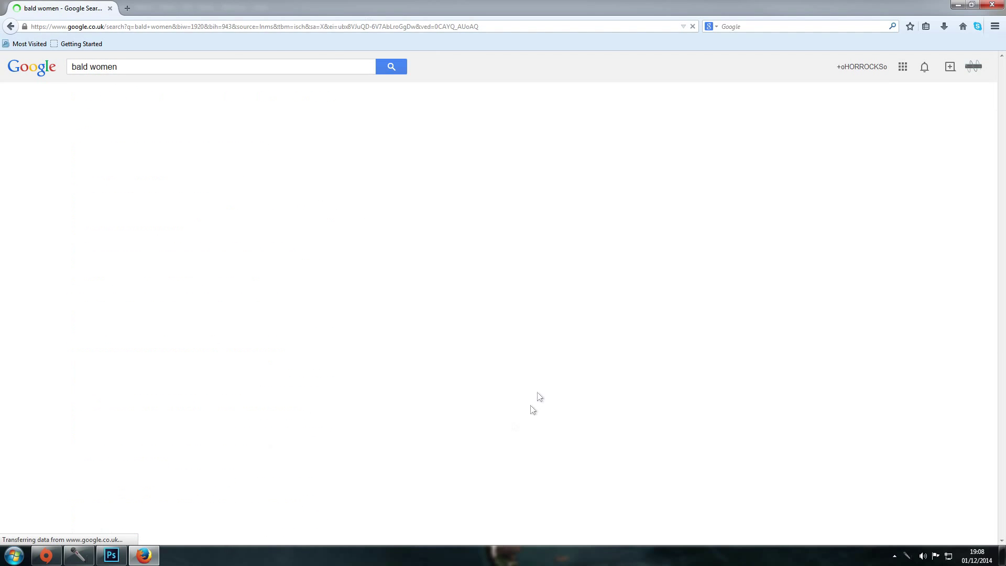
# Scroll the bald women image results and preview the pink-and-white scarf woman's photo
pyautogui.scroll(-10, 422, 205)
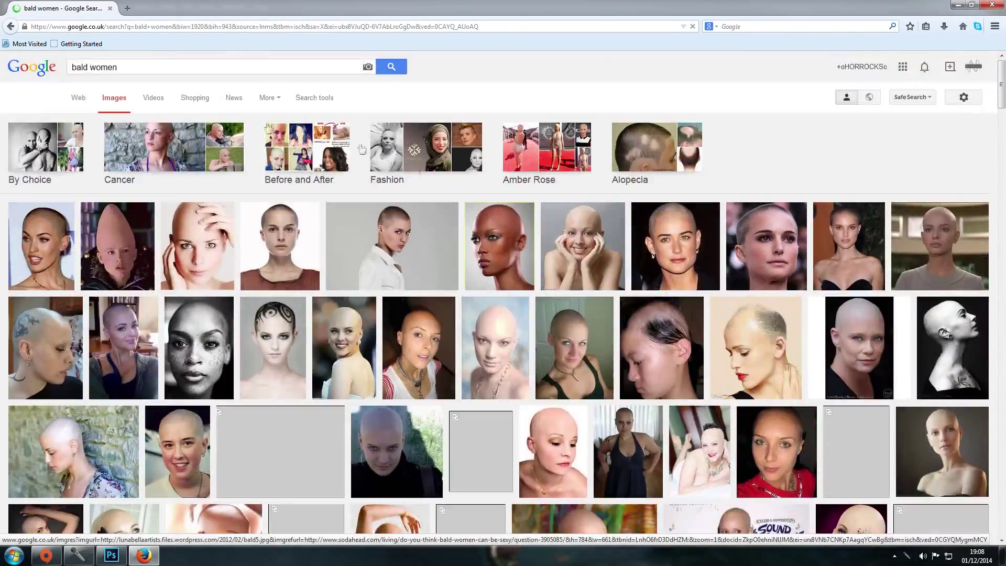
pyautogui.scroll(-15, 591, 381)
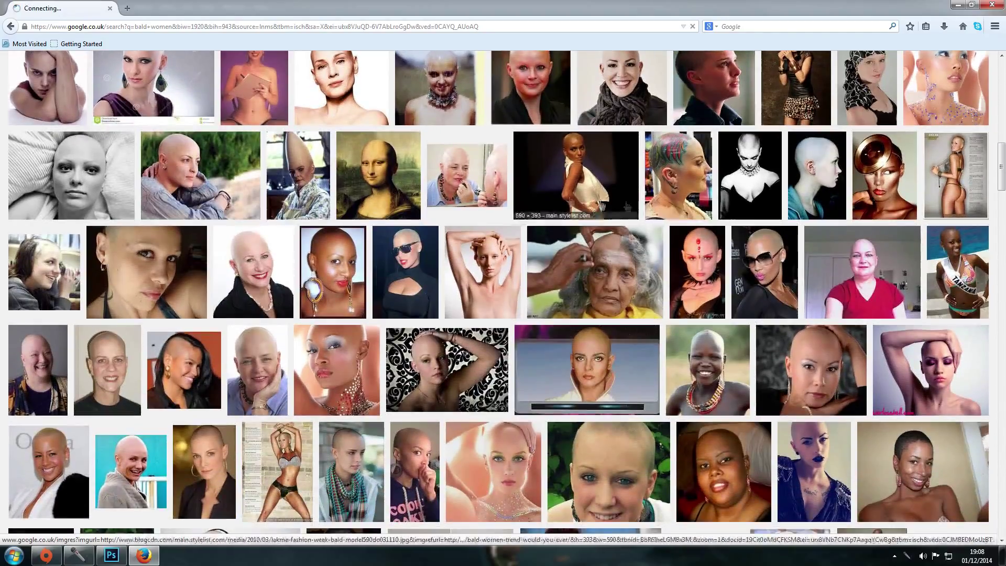
pyautogui.scroll(-4, 718, 357)
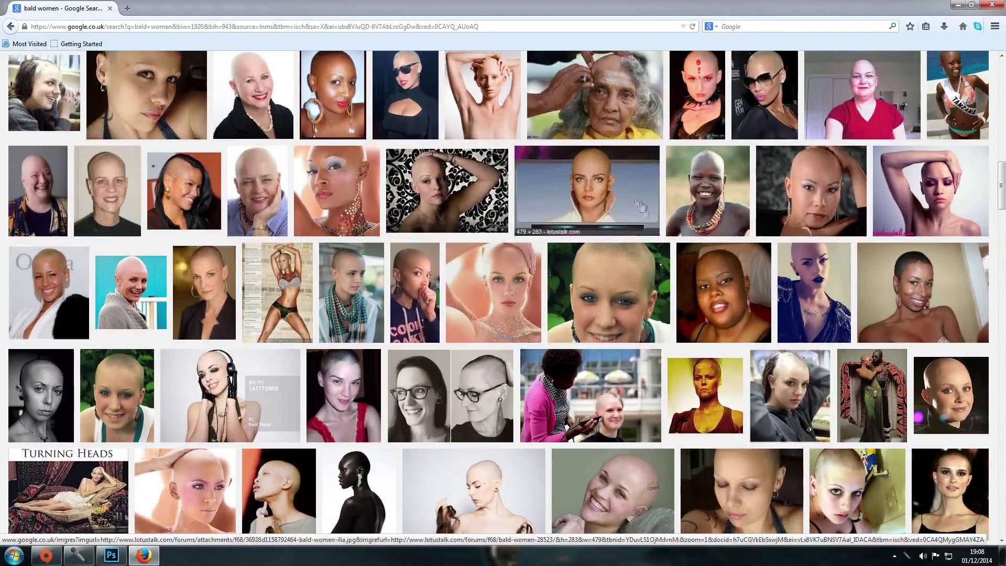
pyautogui.scroll(-4, 623, 374)
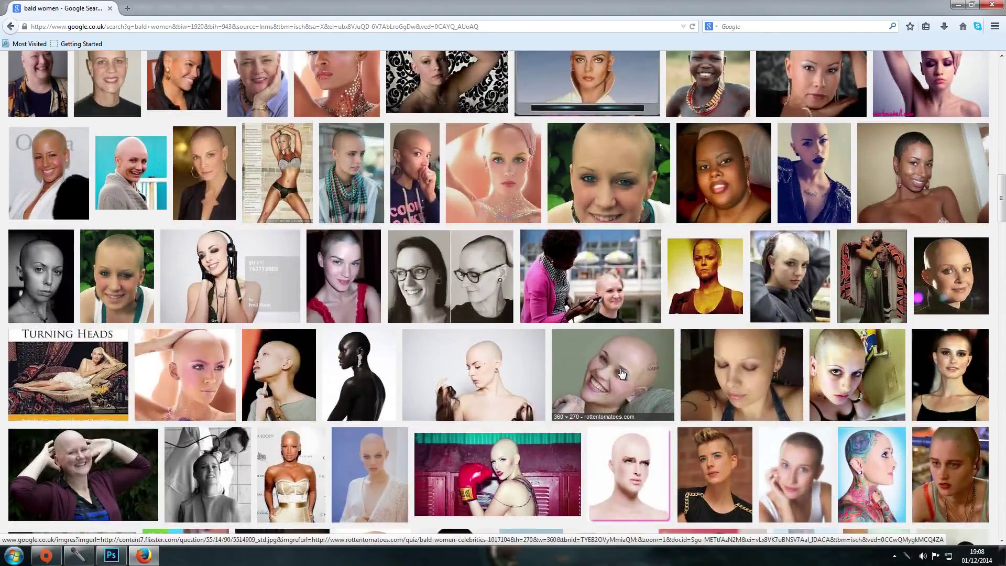
pyautogui.scroll(-3, 622, 373)
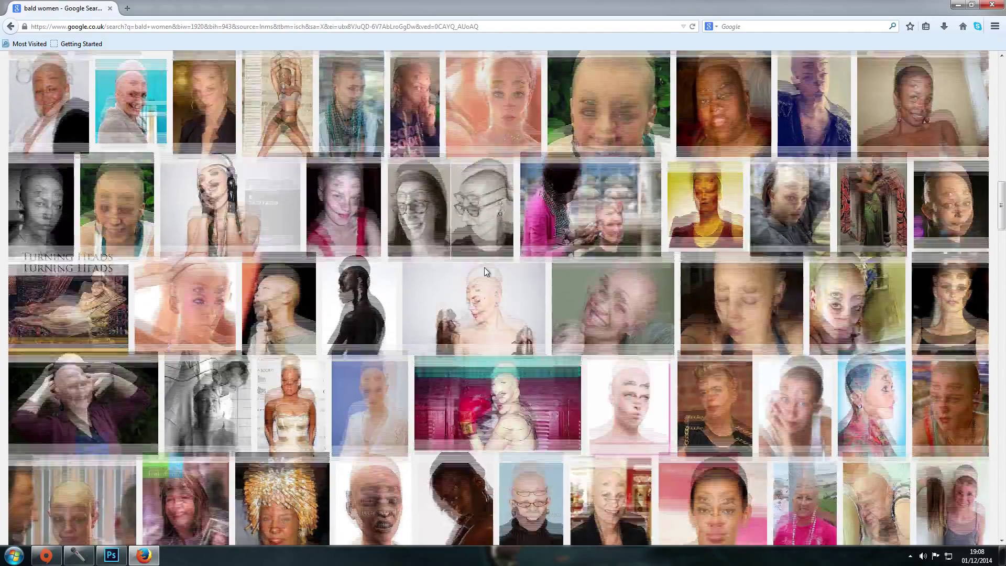
pyautogui.scroll(-5, 484, 270)
pyautogui.scroll(-2, 473, 385)
pyautogui.scroll(-3, 473, 385)
pyautogui.scroll(-2, 495, 363)
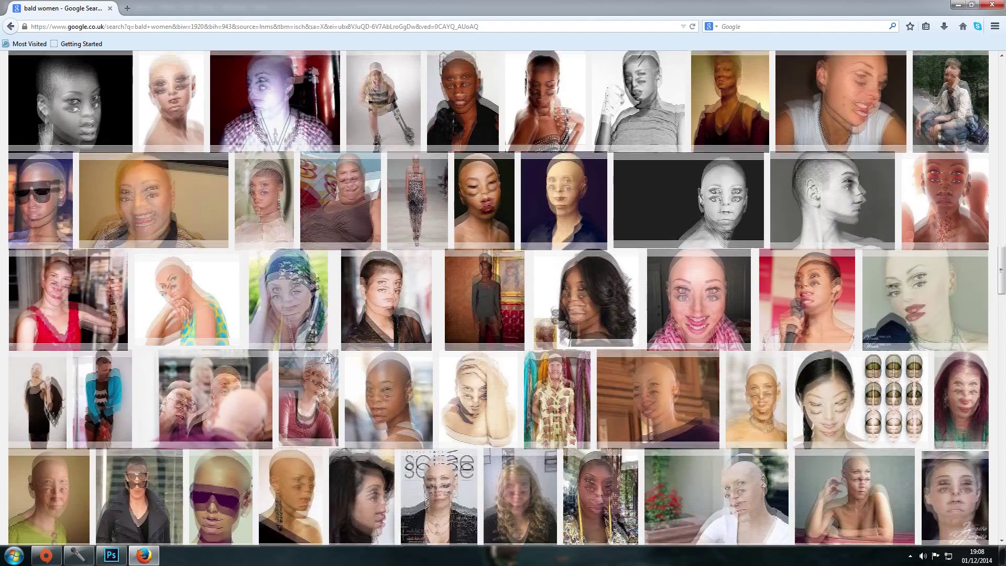
pyautogui.click(692, 264)
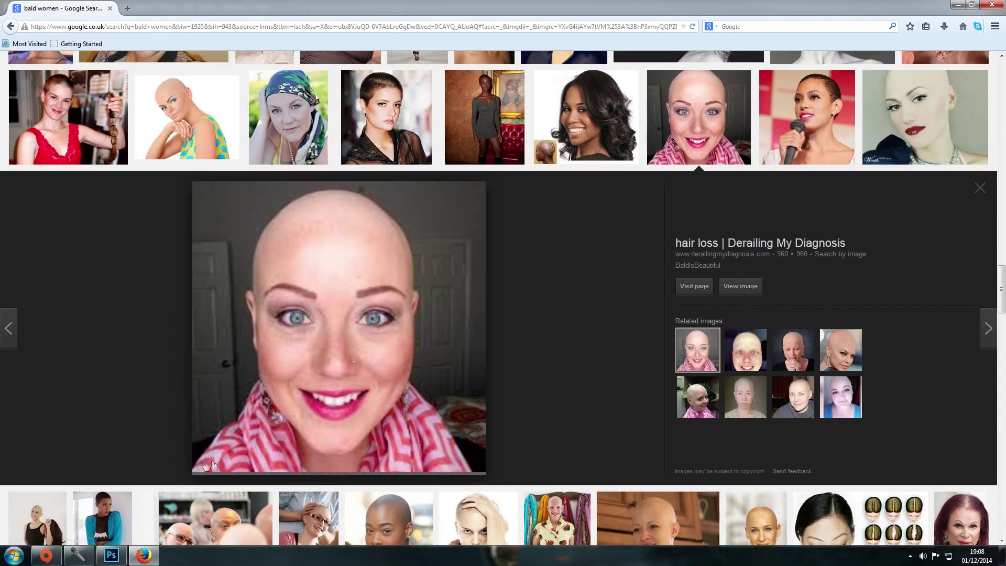
# Open the full-size BaldIsBeautiful.jpg image and check its right-click options
pyautogui.click(744, 287)
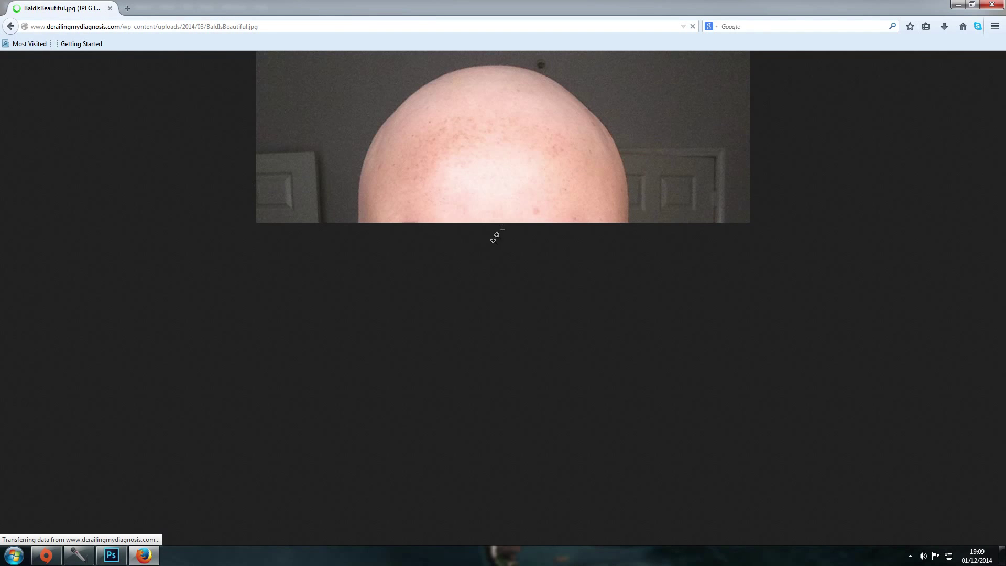
pyautogui.press('alt')
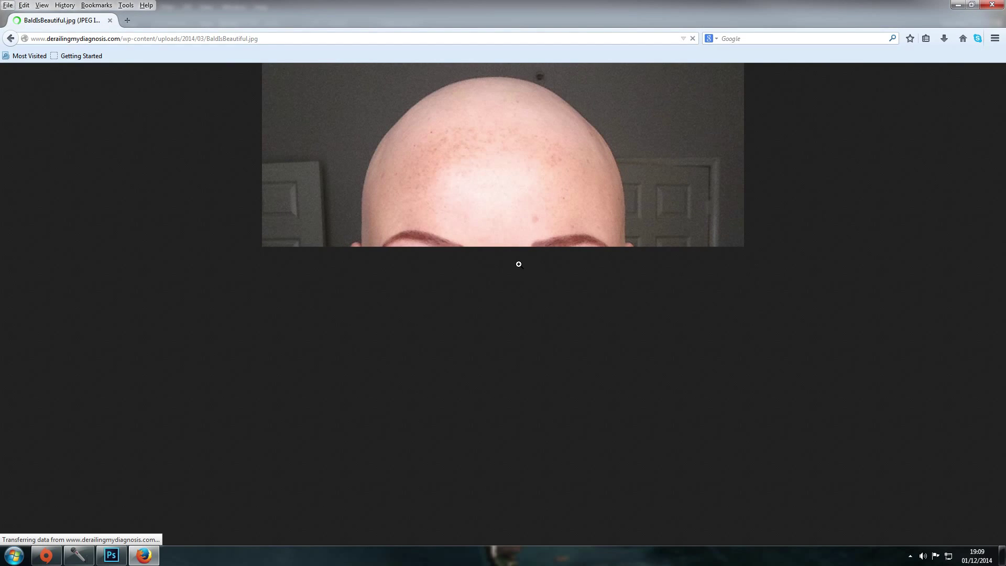
pyautogui.rightClick(481, 203)
pyautogui.click(208, 179)
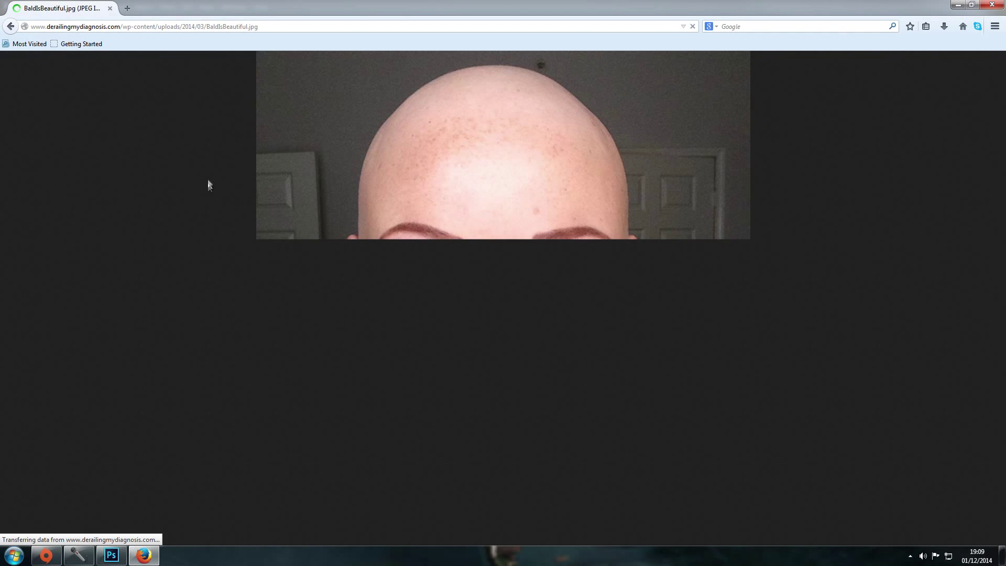
pyautogui.rightClick(509, 209)
pyautogui.click(635, 276)
# Restore Firefox, move it aside, and shrink Photoshop so the desktop files show
pyautogui.doubleClick(891, 4)
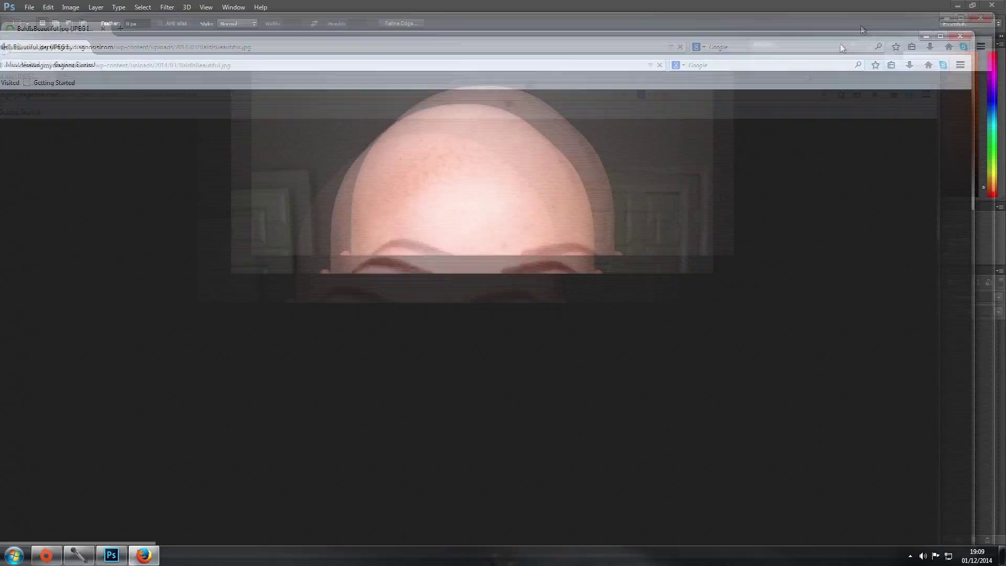
pyautogui.moveTo(861, 2); pyautogui.dragTo(1005, 6)
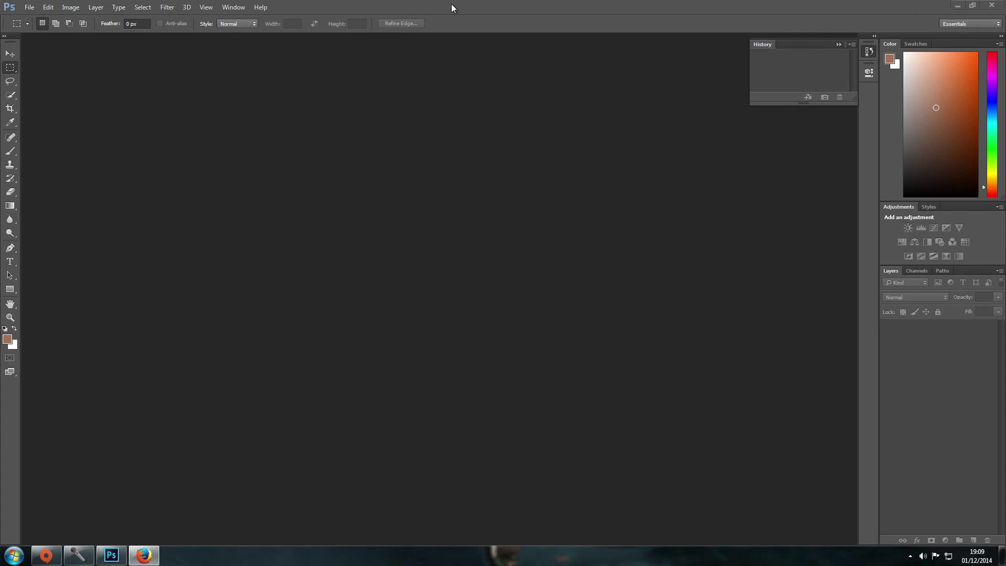
pyautogui.moveTo(451, 4); pyautogui.dragTo(474, 0)
pyautogui.moveTo(314, 10); pyautogui.dragTo(344, 27)
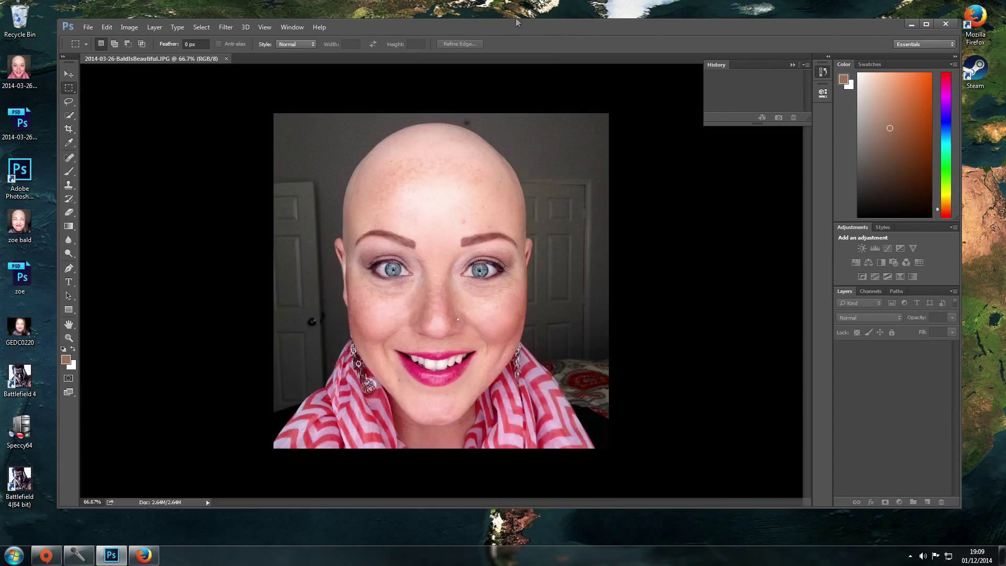
# Drag 2014-03-26-BaldIsBeautiful.JPG from the desktop into Photoshop to open it
pyautogui.moveTo(551, 30); pyautogui.dragTo(506, 0)
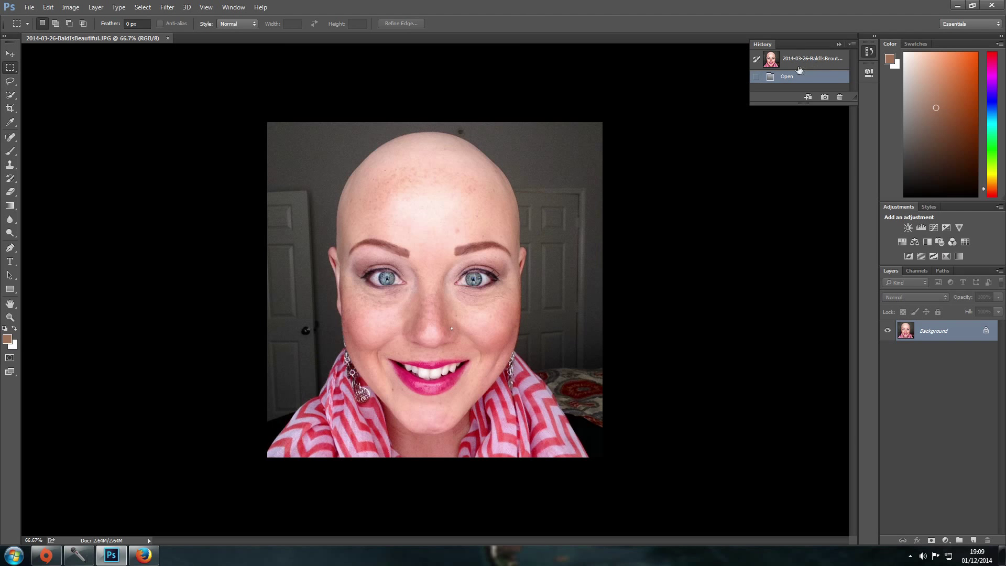
pyautogui.click(839, 45)
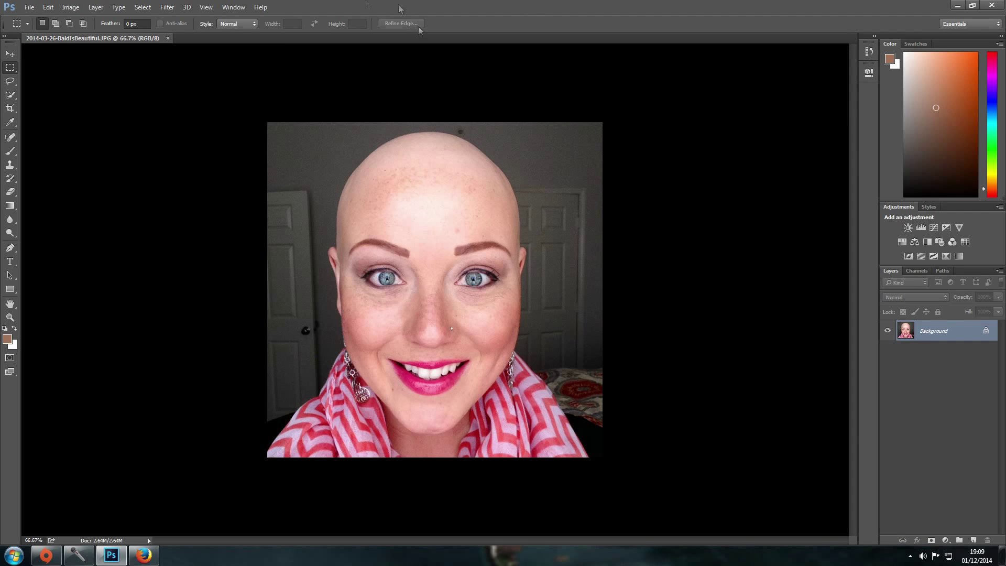
pyautogui.moveTo(322, 6)
pyautogui.mouseDown()
pyautogui.moveTo(319, 29)
pyautogui.moveTo(317, 1)
pyautogui.mouseUp()
pyautogui.doubleClick(343, 5)
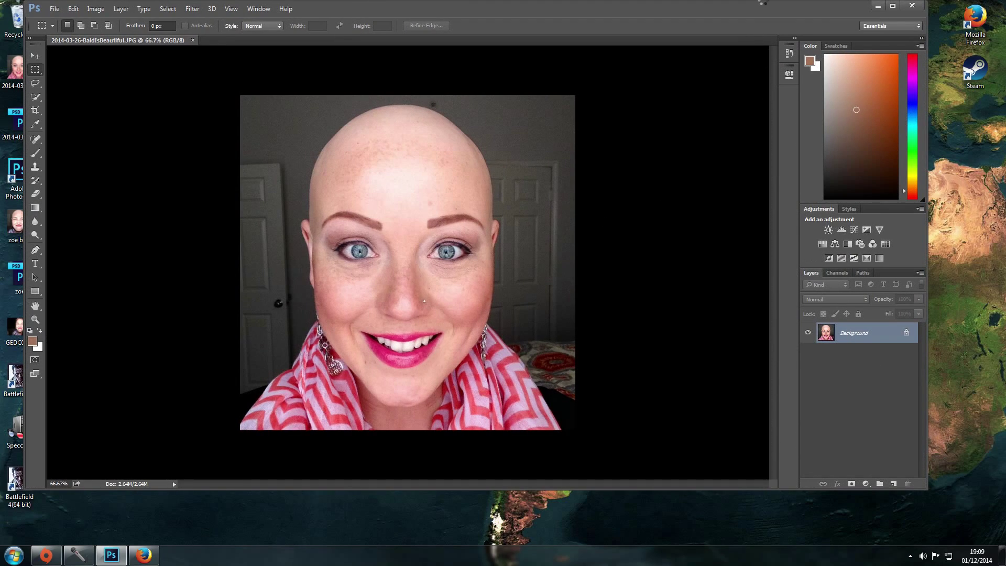
# Place the GEDC0220 face photo and roughly size and position it over the head
pyautogui.moveTo(752, 3); pyautogui.dragTo(705, 0)
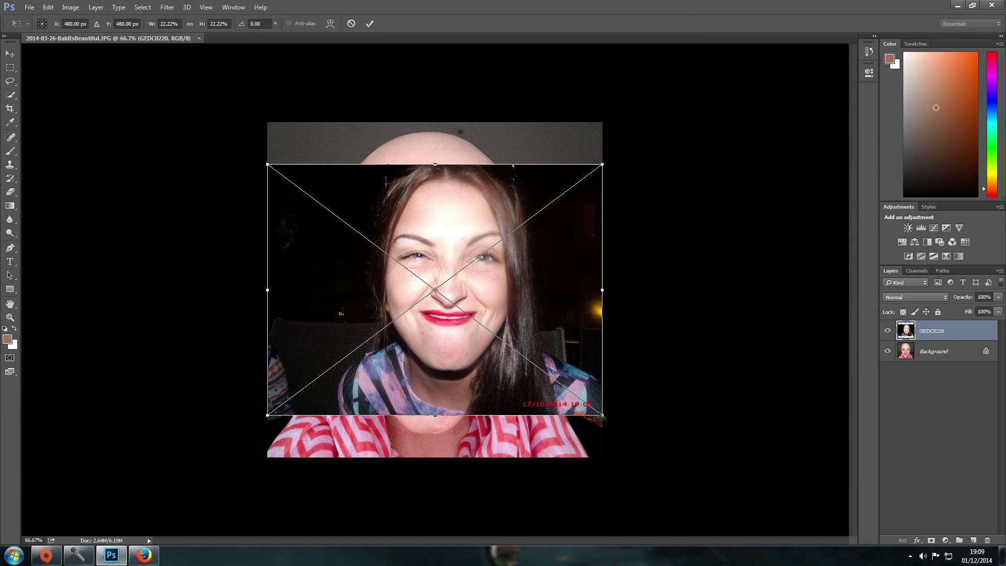
pyautogui.moveTo(602, 415); pyautogui.dragTo(673, 558)
pyautogui.moveTo(488, 364); pyautogui.dragTo(416, 316)
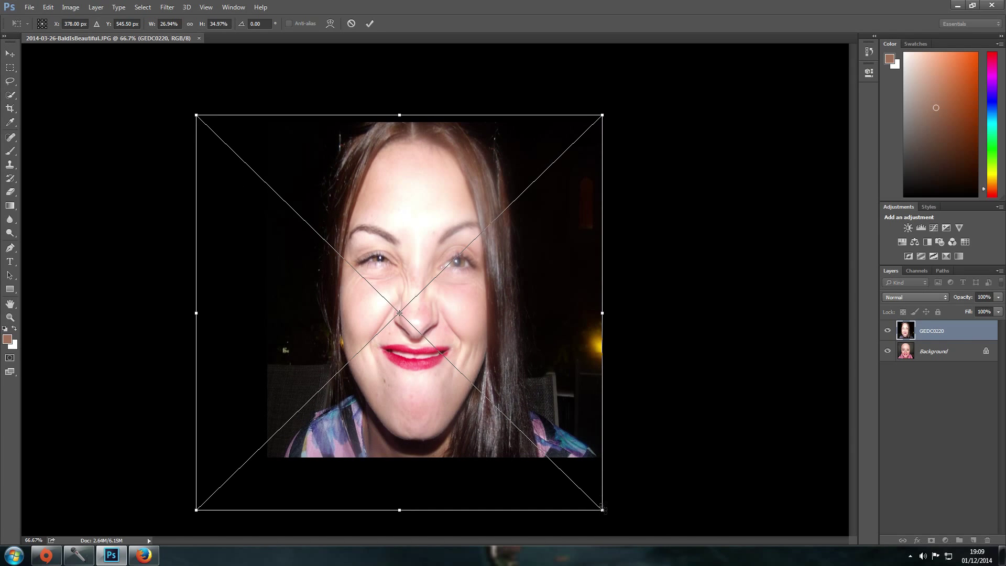
pyautogui.moveTo(601, 515); pyautogui.dragTo(571, 398)
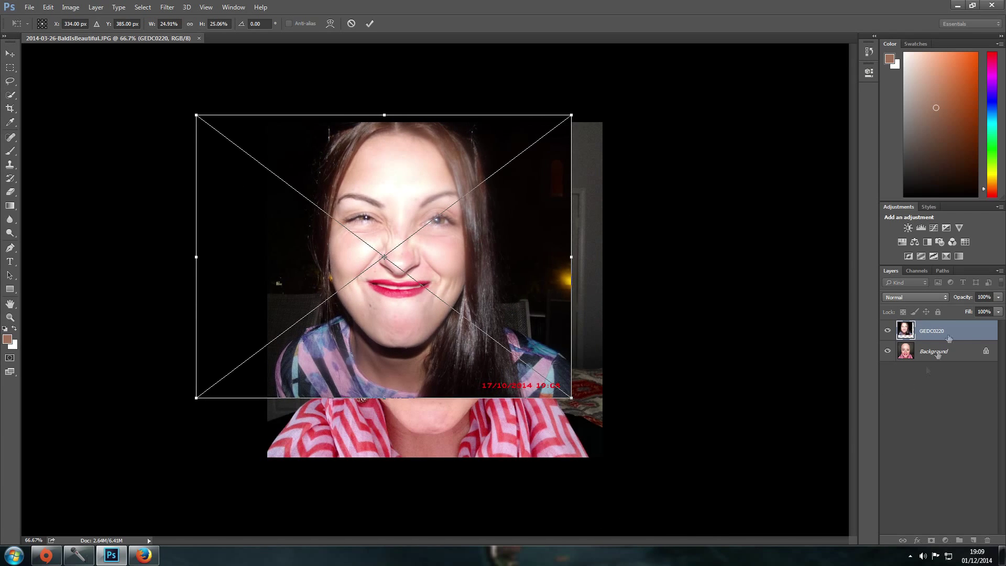
# Lower the face layer's opacity to about 51% and enlarge it over the bald face
pyautogui.click(998, 298)
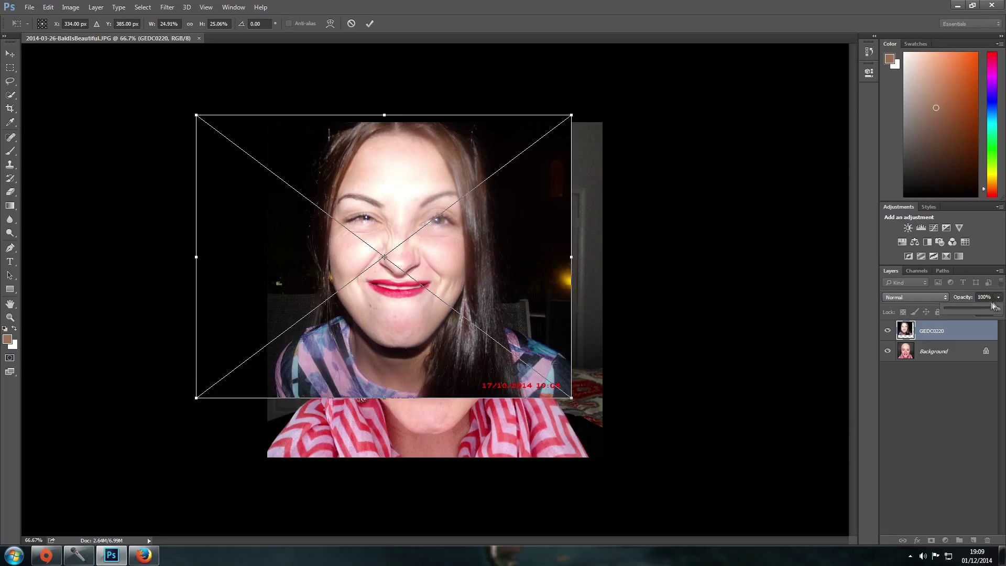
pyautogui.moveTo(988, 310)
pyautogui.mouseDown()
pyautogui.moveTo(961, 310)
pyautogui.moveTo(973, 309)
pyautogui.mouseUp()
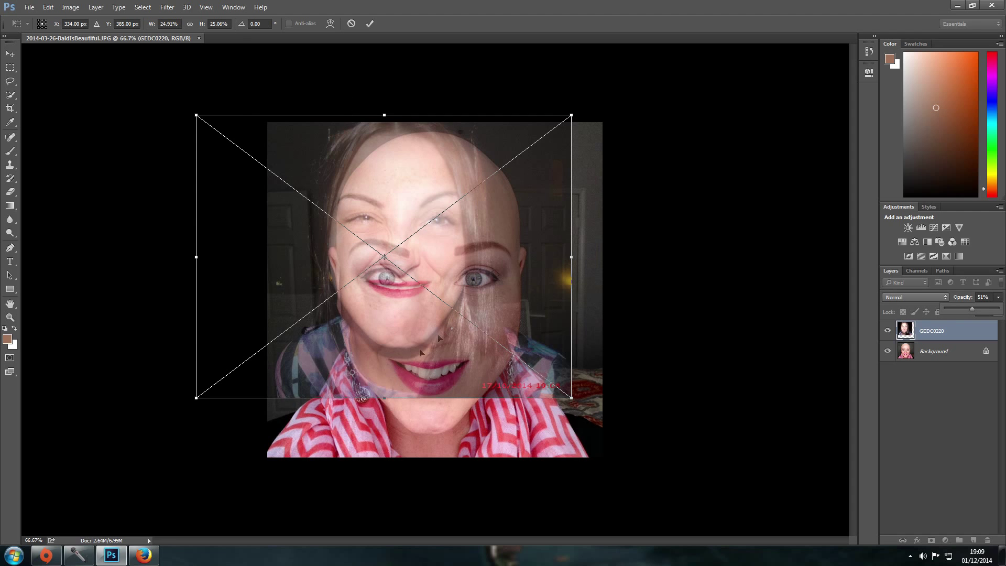
pyautogui.moveTo(571, 398); pyautogui.dragTo(631, 453)
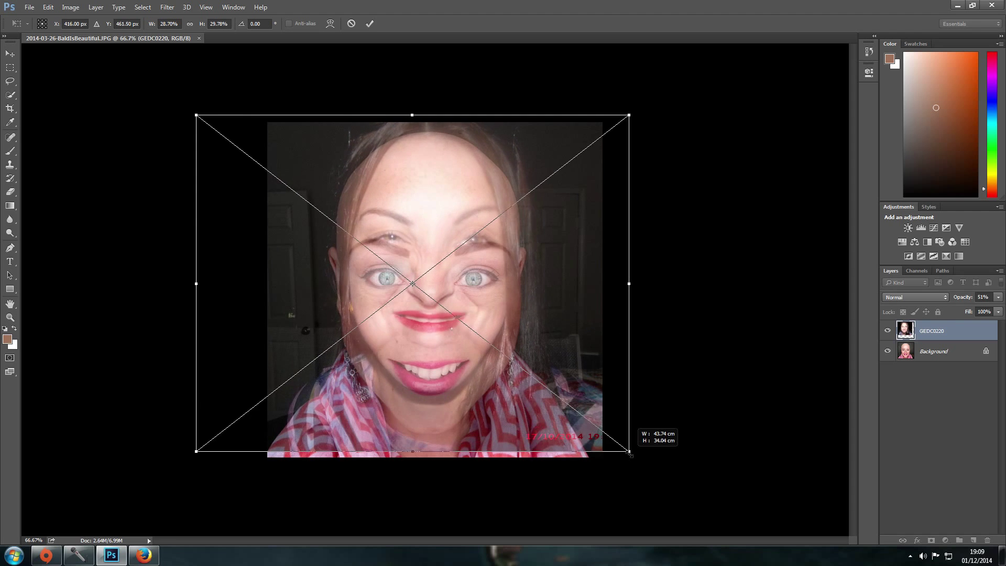
pyautogui.moveTo(370, 320)
pyautogui.mouseDown()
pyautogui.moveTo(437, 410)
pyautogui.moveTo(370, 288)
pyautogui.moveTo(371, 359)
pyautogui.moveTo(361, 337)
pyautogui.moveTo(371, 337)
pyautogui.mouseUp()
# Stretch the face layer to 33.38% width by 31.42% height, nudging it to align eyes and mouth
pyautogui.moveTo(631, 306); pyautogui.dragTo(648, 303)
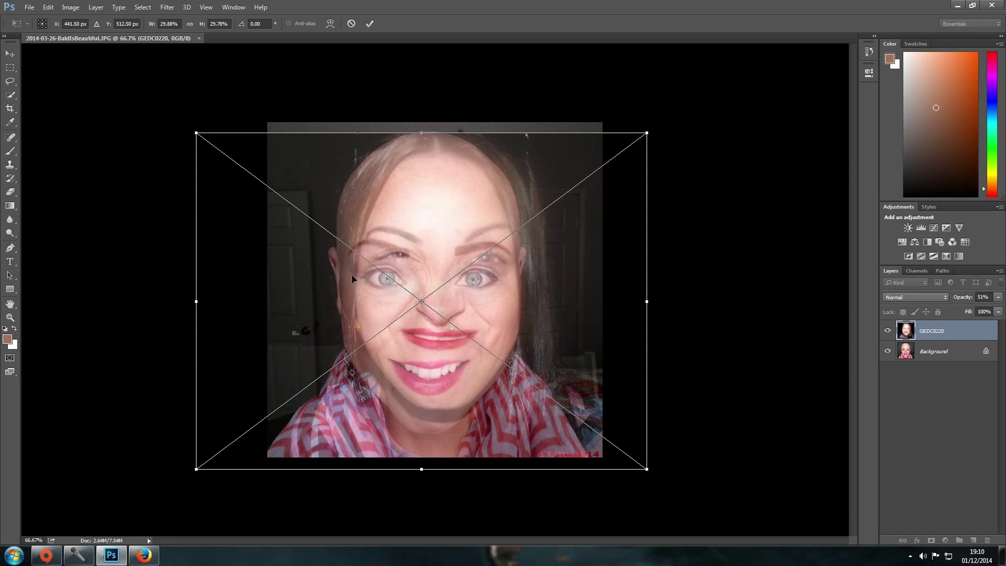
pyautogui.moveTo(440, 329); pyautogui.dragTo(439, 340)
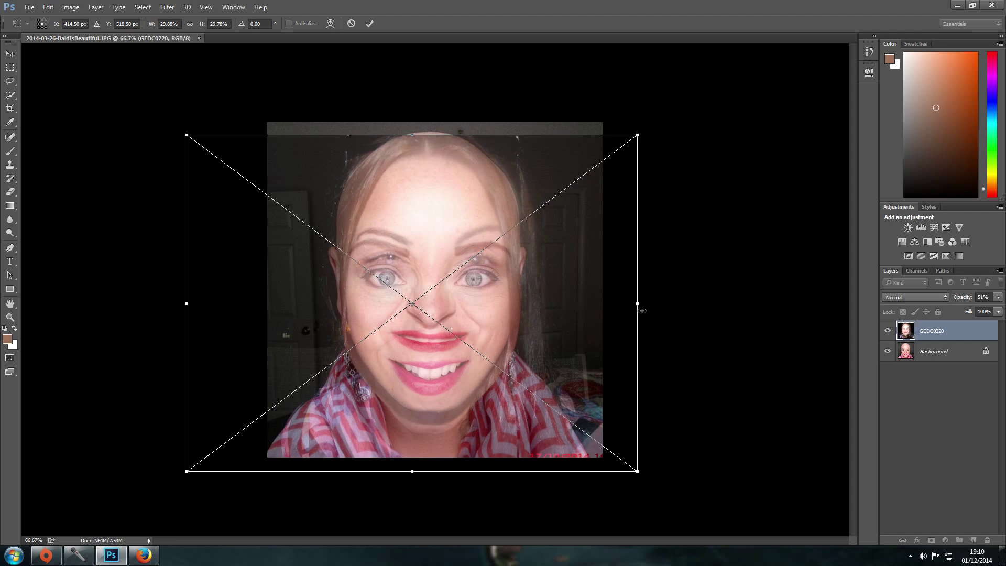
pyautogui.moveTo(637, 305); pyautogui.dragTo(663, 304)
pyautogui.moveTo(543, 329); pyautogui.dragTo(530, 330)
pyautogui.moveTo(654, 306); pyautogui.dragTo(667, 305)
pyautogui.moveTo(422, 472); pyautogui.dragTo(423, 492)
pyautogui.moveTo(448, 396)
pyautogui.mouseDown()
pyautogui.moveTo(438, 409)
pyautogui.moveTo(422, 389)
pyautogui.moveTo(438, 389)
pyautogui.mouseUp()
pyautogui.moveTo(659, 309); pyautogui.dragTo(671, 306)
pyautogui.moveTo(536, 329); pyautogui.dragTo(530, 329)
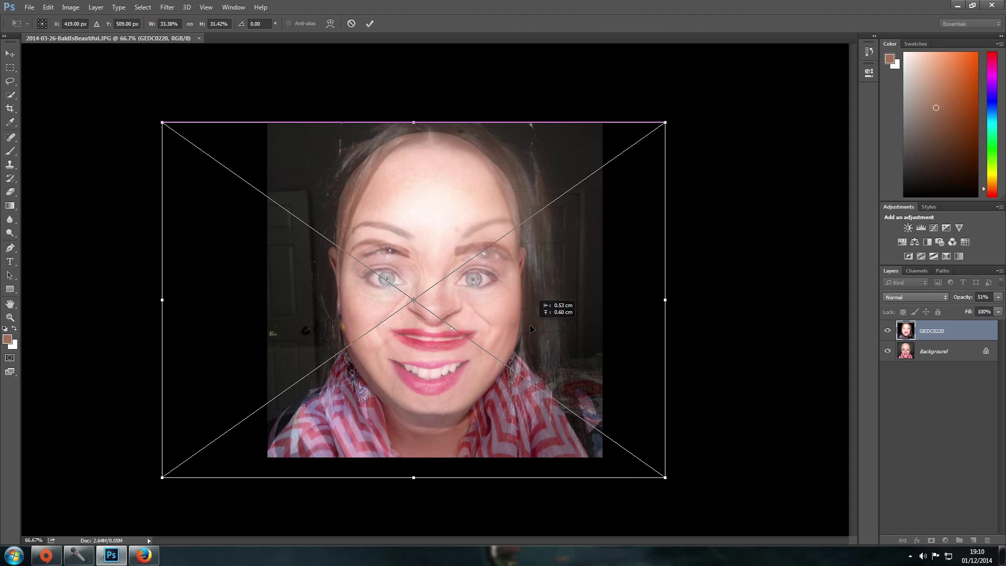
pyautogui.moveTo(529, 328); pyautogui.dragTo(529, 328)
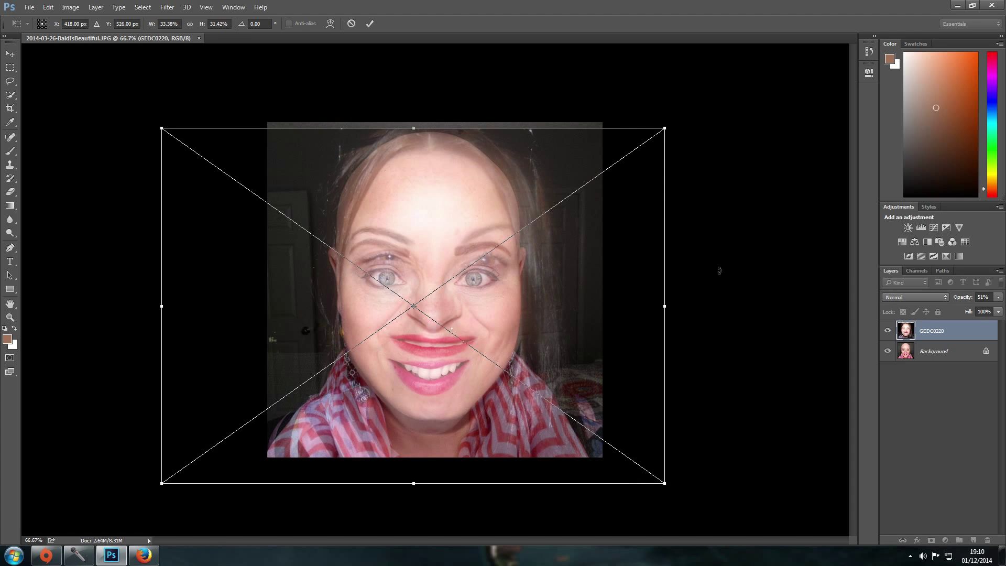
# Return the face layer to 100% opacity and tilt it slightly counter-clockwise
pyautogui.click(999, 298)
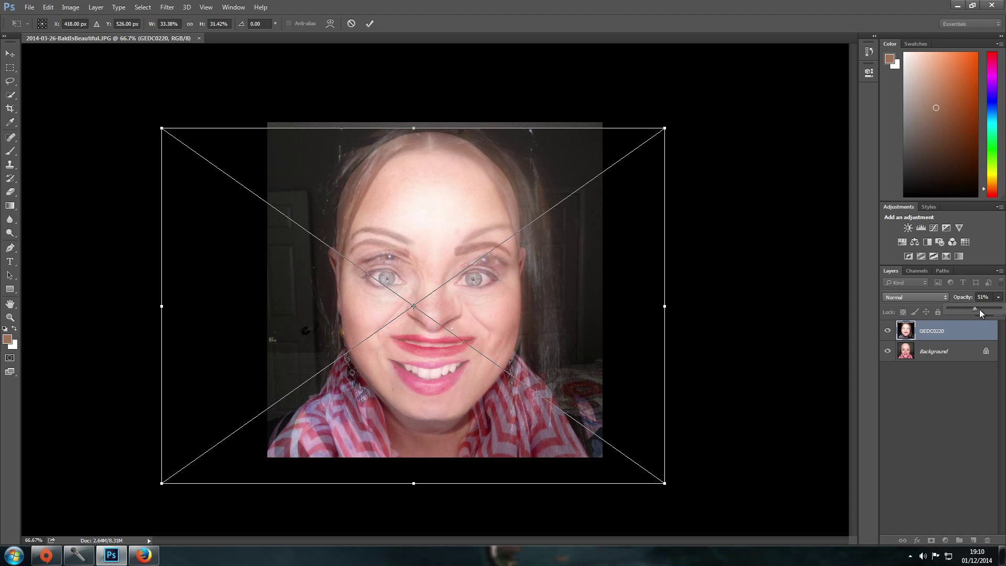
pyautogui.moveTo(746, 340); pyautogui.dragTo(746, 341)
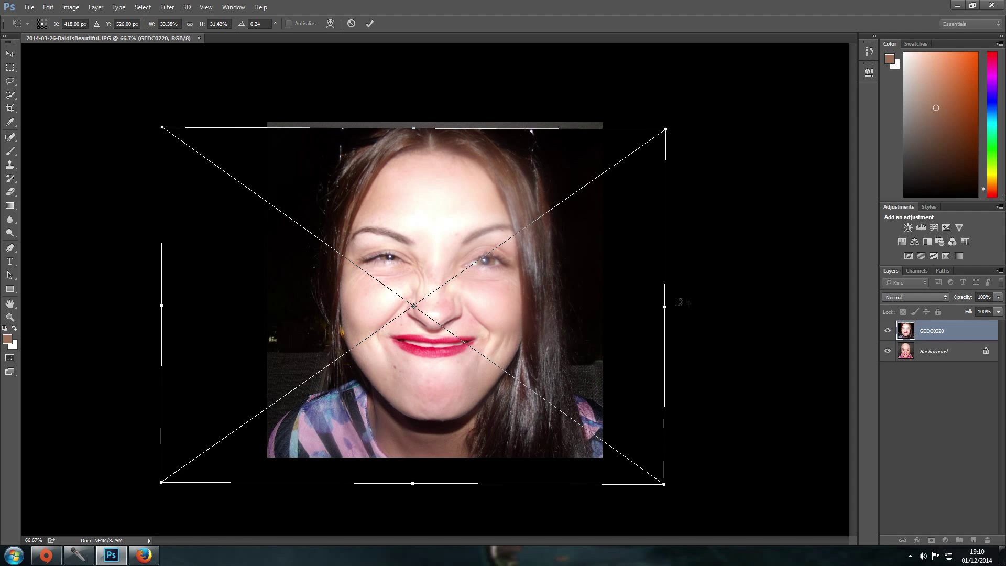
pyautogui.moveTo(718, 307); pyautogui.dragTo(717, 299)
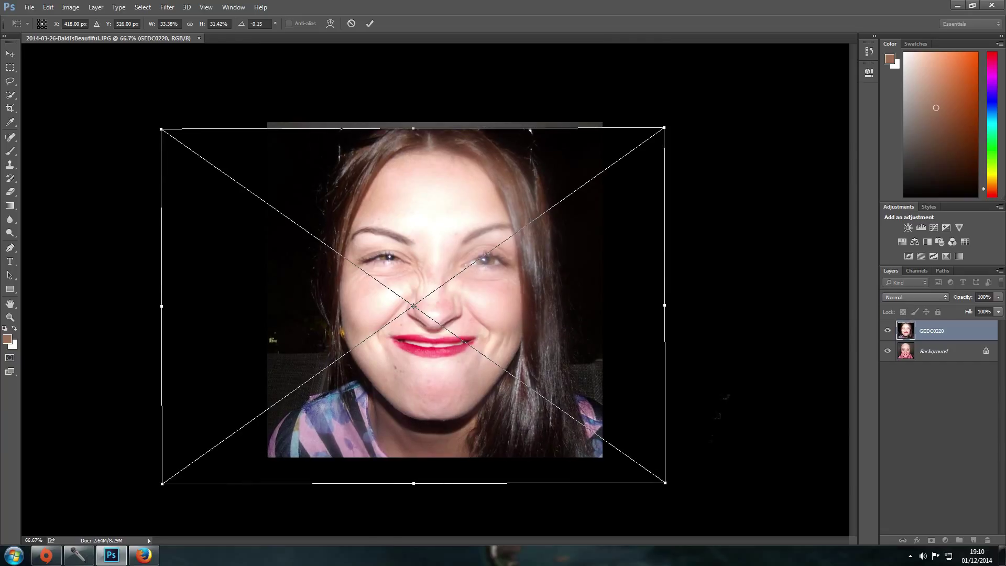
# Choose the History Brush, committing the placed face and rasterizing it into a pixel layer
pyautogui.click(9, 181)
pyautogui.click(450, 210)
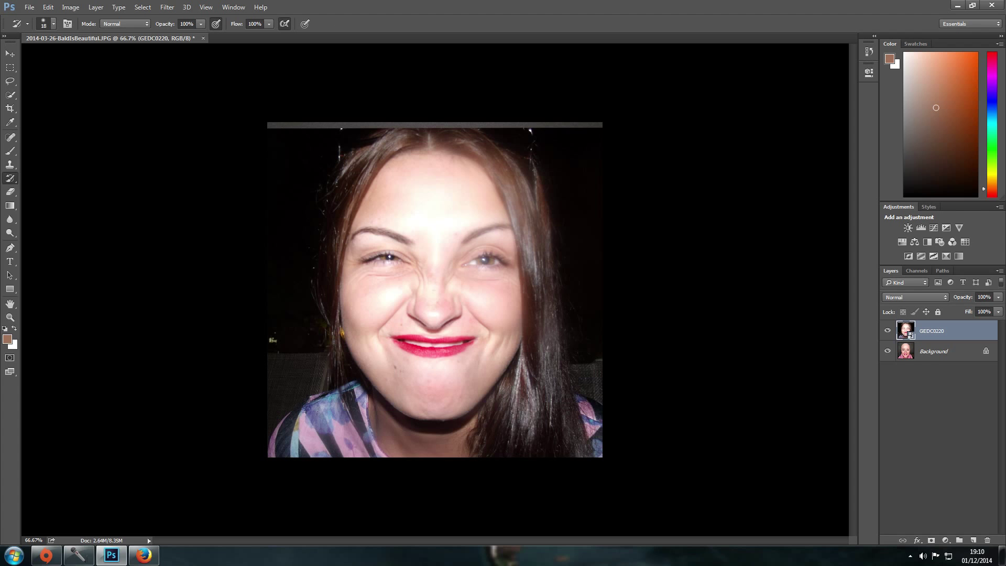
pyautogui.click(415, 204)
pyautogui.click(487, 219)
# Set the History Brush size to 94
pyautogui.scroll(5, 327, 173)
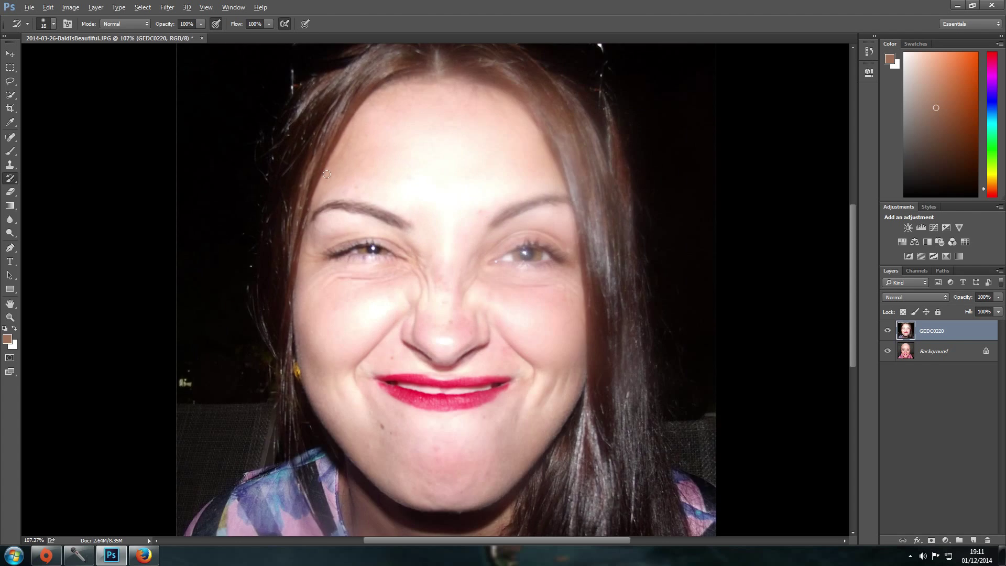
pyautogui.scroll(-2, 330, 176)
pyautogui.click(116, 26)
pyautogui.click(116, 26)
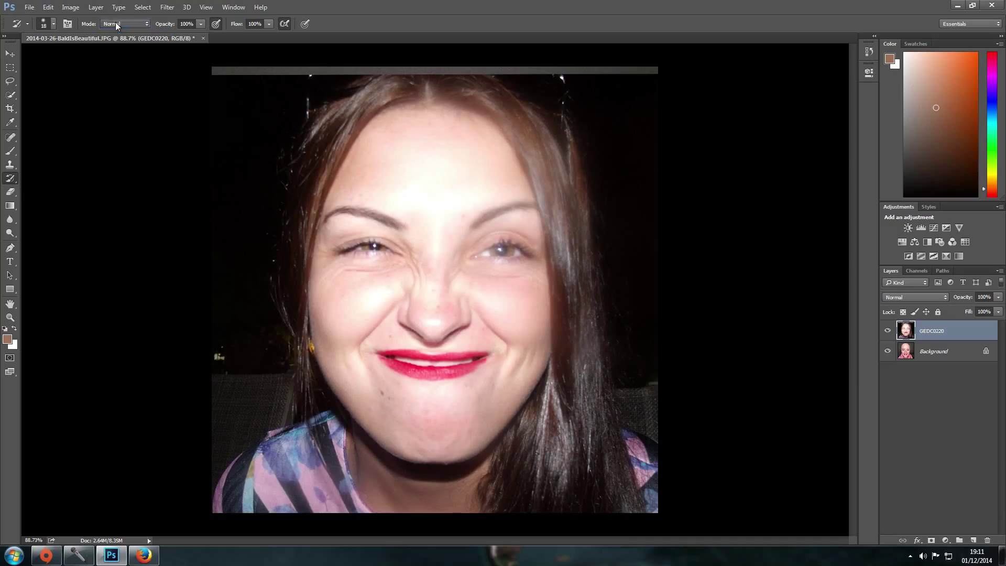
pyautogui.click(53, 24)
pyautogui.click(222, 166)
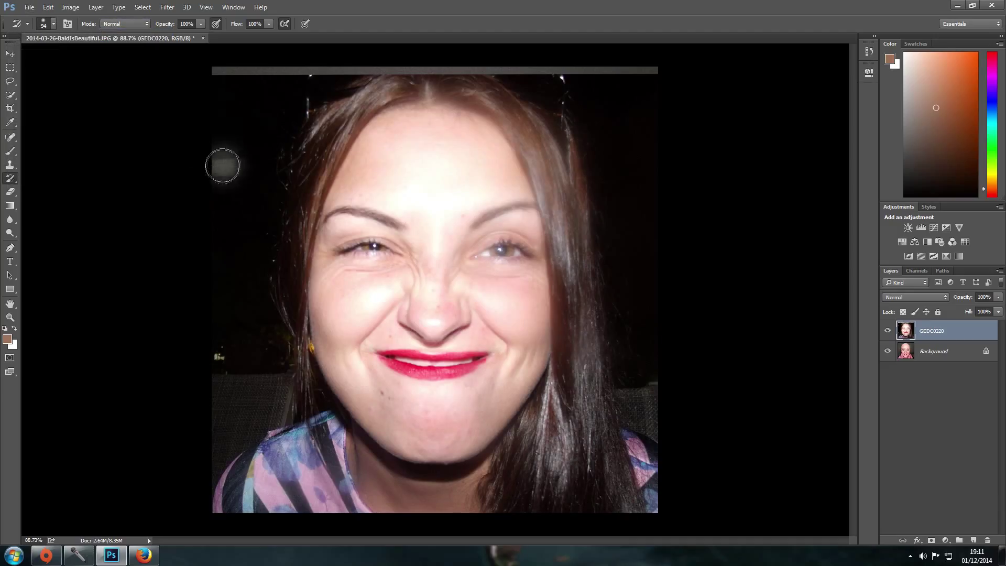
# Paint the bald photo back over the upper-left corner, scalp side and left ear
pyautogui.moveTo(220, 172)
pyautogui.mouseDown()
pyautogui.moveTo(257, 49)
pyautogui.moveTo(213, 114)
pyautogui.moveTo(414, 73)
pyautogui.moveTo(330, 93)
pyautogui.moveTo(639, 124)
pyautogui.moveTo(642, 71)
pyautogui.moveTo(512, 76)
pyautogui.moveTo(640, 117)
pyautogui.moveTo(649, 193)
pyautogui.moveTo(628, 152)
pyautogui.moveTo(551, 130)
pyautogui.moveTo(288, 105)
pyautogui.moveTo(289, 121)
pyautogui.moveTo(200, 184)
pyautogui.moveTo(411, 101)
pyautogui.moveTo(193, 183)
pyautogui.moveTo(359, 129)
pyautogui.moveTo(435, 155)
pyautogui.moveTo(580, 151)
pyautogui.moveTo(283, 169)
pyautogui.moveTo(321, 180)
pyautogui.moveTo(239, 294)
pyautogui.moveTo(318, 155)
pyautogui.mouseUp()
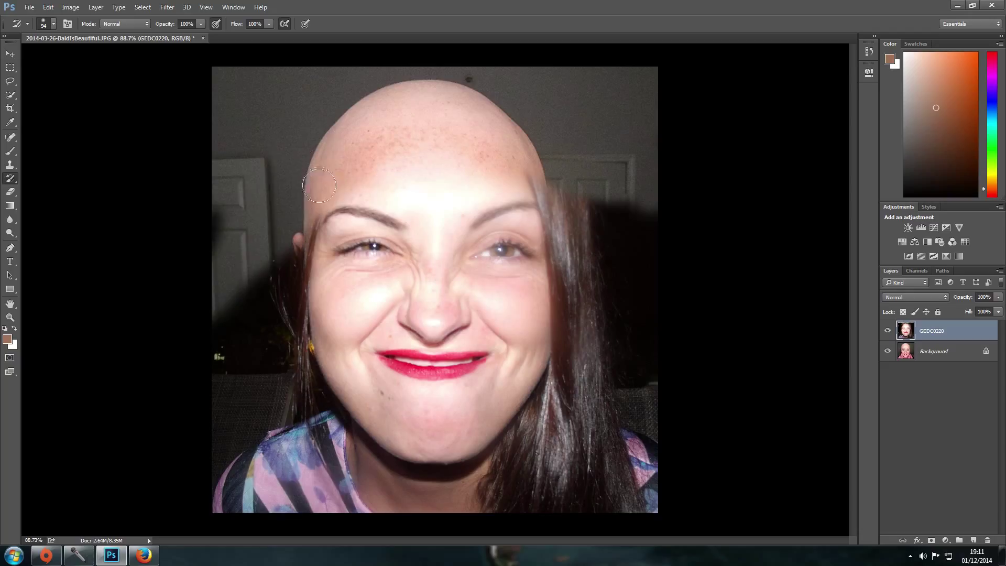
pyautogui.moveTo(523, 178)
pyautogui.mouseDown()
pyautogui.moveTo(544, 156)
pyautogui.moveTo(400, 98)
pyautogui.moveTo(476, 93)
pyautogui.moveTo(585, 164)
pyautogui.moveTo(582, 178)
pyautogui.moveTo(624, 263)
pyautogui.moveTo(646, 183)
pyautogui.moveTo(648, 233)
pyautogui.moveTo(589, 227)
pyautogui.moveTo(547, 187)
pyautogui.moveTo(576, 204)
pyautogui.moveTo(602, 259)
pyautogui.moveTo(639, 274)
pyautogui.moveTo(651, 311)
pyautogui.moveTo(626, 272)
pyautogui.moveTo(565, 224)
pyautogui.moveTo(573, 208)
pyautogui.moveTo(567, 287)
pyautogui.moveTo(556, 230)
pyautogui.mouseUp()
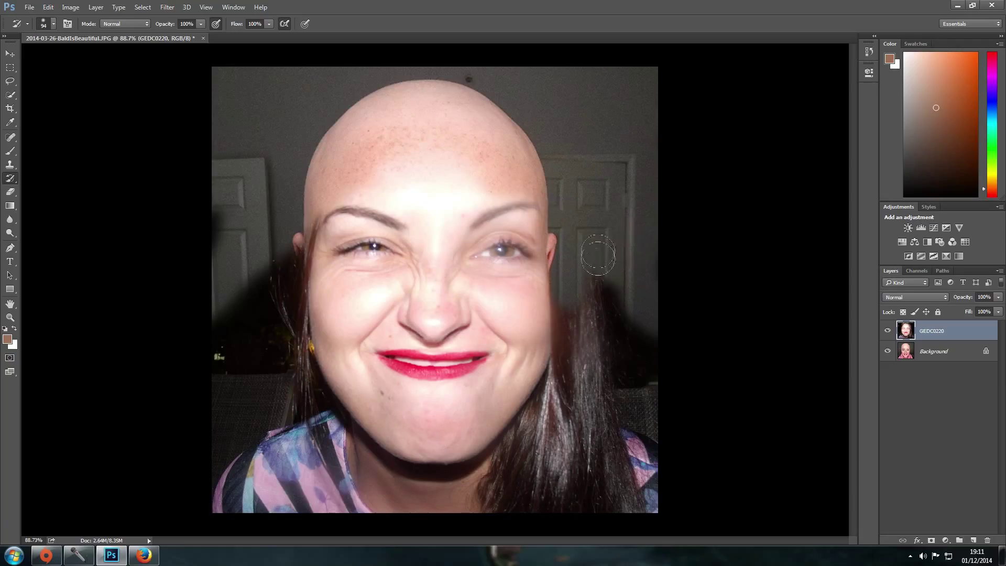
pyautogui.moveTo(285, 198)
pyautogui.mouseDown()
pyautogui.moveTo(298, 217)
pyautogui.moveTo(272, 238)
pyautogui.moveTo(303, 225)
pyautogui.moveTo(270, 276)
pyautogui.moveTo(242, 134)
pyautogui.moveTo(203, 350)
pyautogui.mouseUp()
# Brush away hair and earring around both ears and lower right, revealing door, pillow and scarf
pyautogui.moveTo(238, 351)
pyautogui.mouseDown()
pyautogui.moveTo(263, 345)
pyautogui.moveTo(290, 298)
pyautogui.mouseUp()
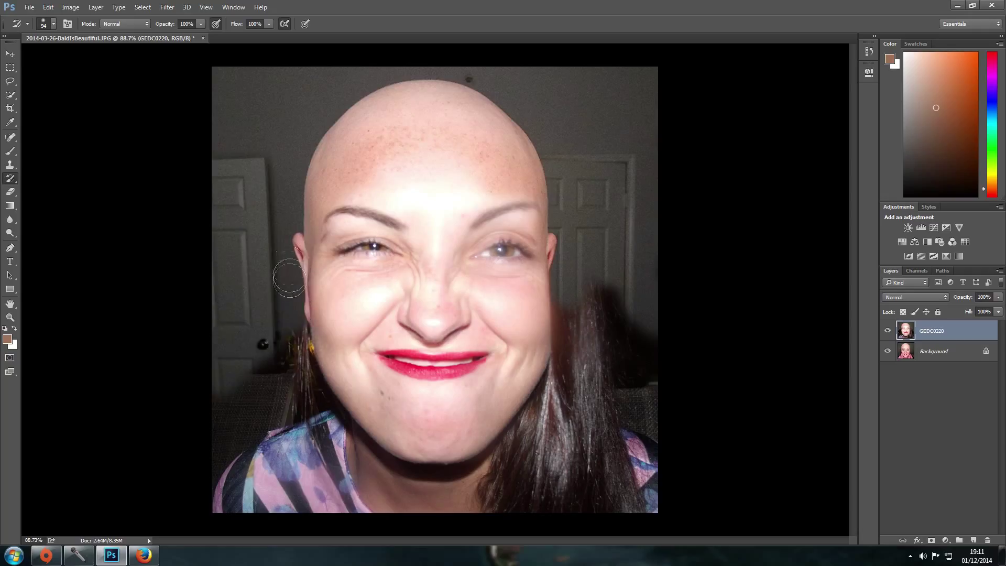
pyautogui.moveTo(283, 346)
pyautogui.mouseDown()
pyautogui.moveTo(299, 352)
pyautogui.moveTo(272, 369)
pyautogui.mouseUp()
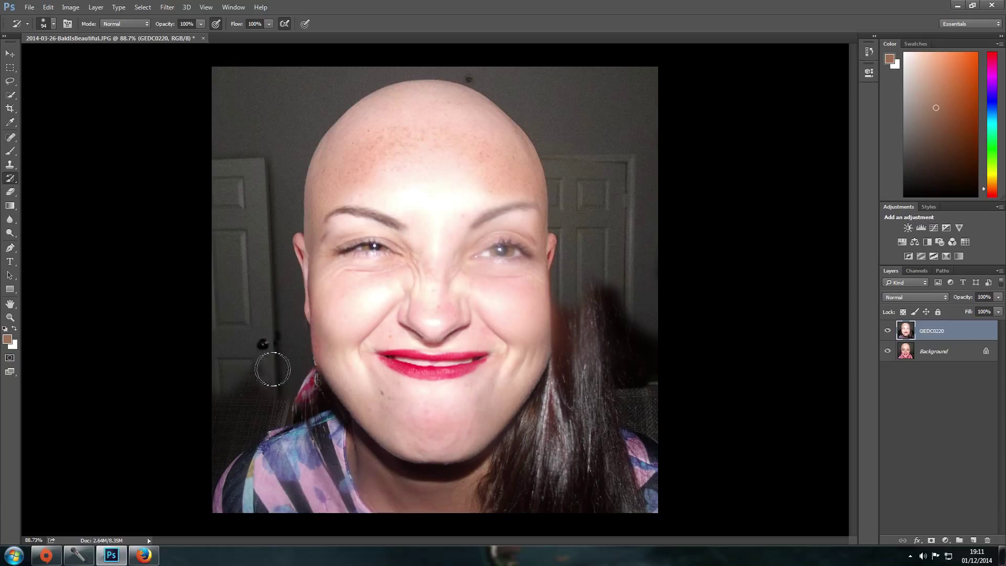
pyautogui.moveTo(582, 290)
pyautogui.mouseDown()
pyautogui.moveTo(618, 298)
pyautogui.moveTo(596, 316)
pyautogui.moveTo(639, 317)
pyautogui.moveTo(606, 317)
pyautogui.moveTo(641, 374)
pyautogui.moveTo(631, 280)
pyautogui.moveTo(599, 318)
pyautogui.moveTo(589, 312)
pyautogui.moveTo(601, 340)
pyautogui.moveTo(679, 416)
pyautogui.moveTo(646, 444)
pyautogui.moveTo(640, 463)
pyautogui.mouseUp()
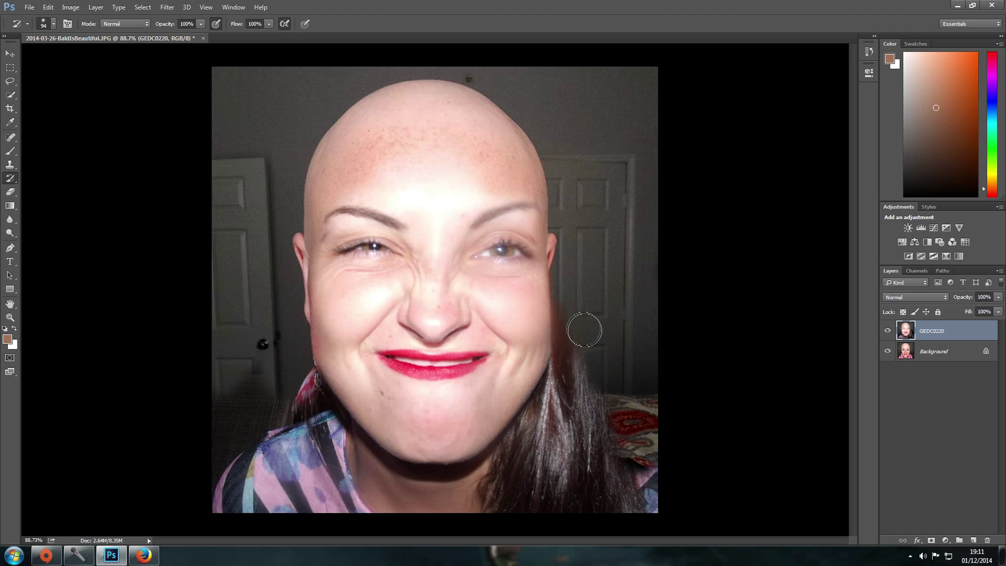
pyautogui.moveTo(578, 373)
pyautogui.mouseDown()
pyautogui.moveTo(577, 429)
pyautogui.moveTo(676, 444)
pyautogui.moveTo(580, 514)
pyautogui.moveTo(555, 495)
pyautogui.moveTo(610, 441)
pyautogui.moveTo(553, 456)
pyautogui.moveTo(491, 508)
pyautogui.moveTo(566, 388)
pyautogui.moveTo(511, 472)
pyautogui.moveTo(471, 488)
pyautogui.moveTo(554, 461)
pyautogui.mouseUp()
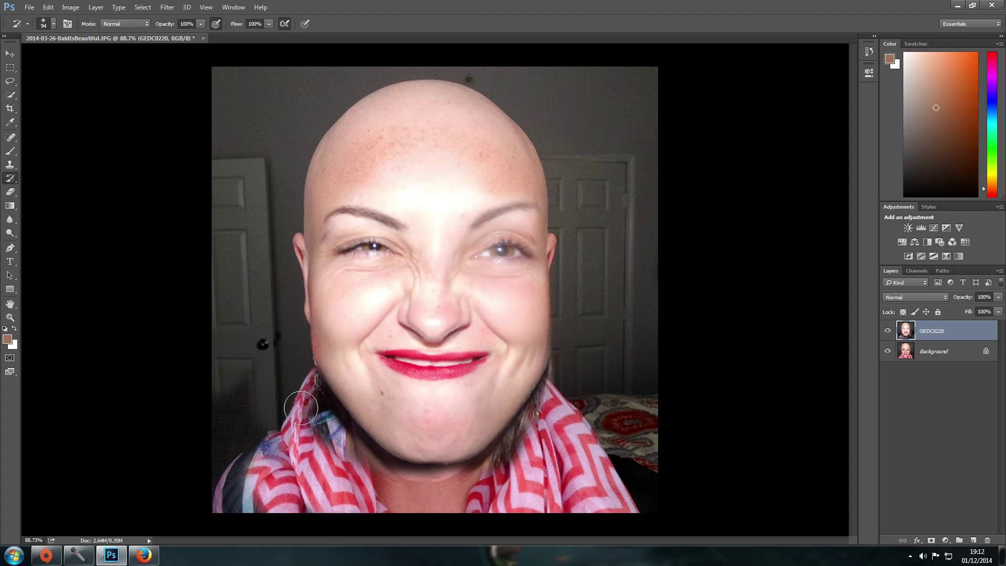
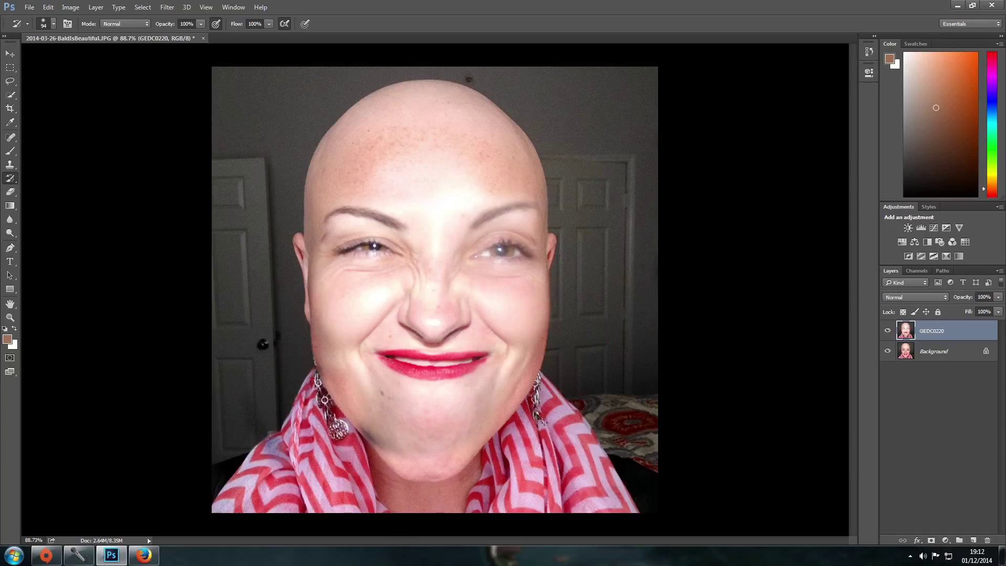
# Restore the right jawline, scarf edges and left earring, undoing the accidental winking-eye paint
pyautogui.hotkey('ctrl', 'z')
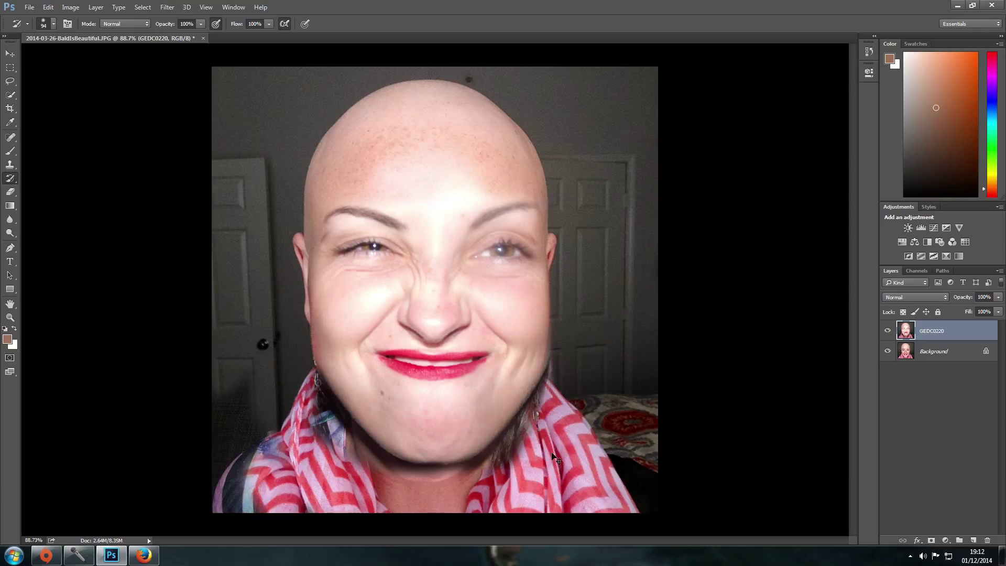
pyautogui.moveTo(571, 483)
pyautogui.mouseDown()
pyautogui.moveTo(527, 461)
pyautogui.moveTo(543, 409)
pyautogui.moveTo(561, 393)
pyautogui.mouseUp()
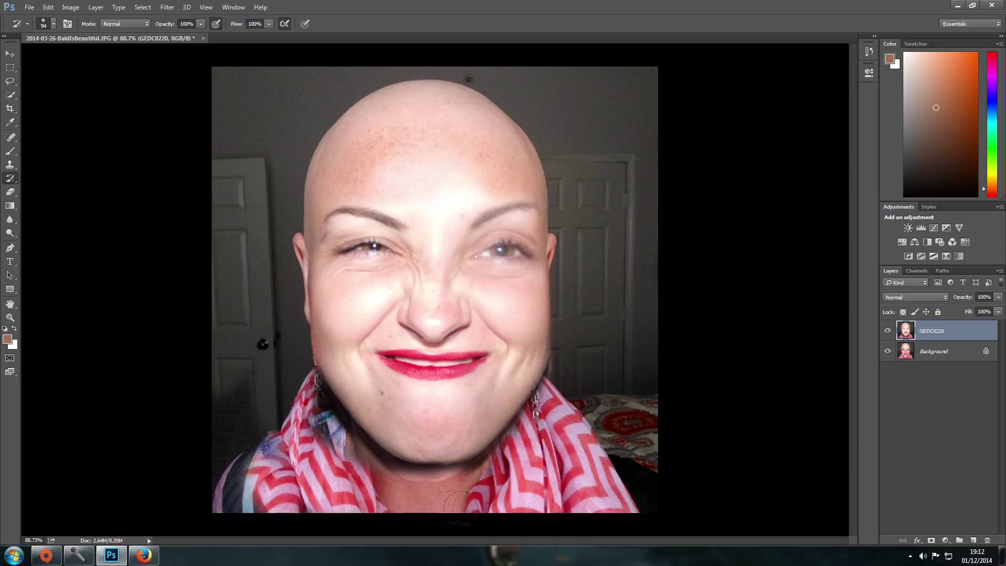
pyautogui.moveTo(259, 423)
pyautogui.mouseDown()
pyautogui.moveTo(225, 472)
pyautogui.moveTo(233, 398)
pyautogui.mouseUp()
pyautogui.moveTo(300, 422)
pyautogui.mouseDown()
pyautogui.moveTo(322, 419)
pyautogui.moveTo(317, 403)
pyautogui.moveTo(349, 477)
pyautogui.mouseUp()
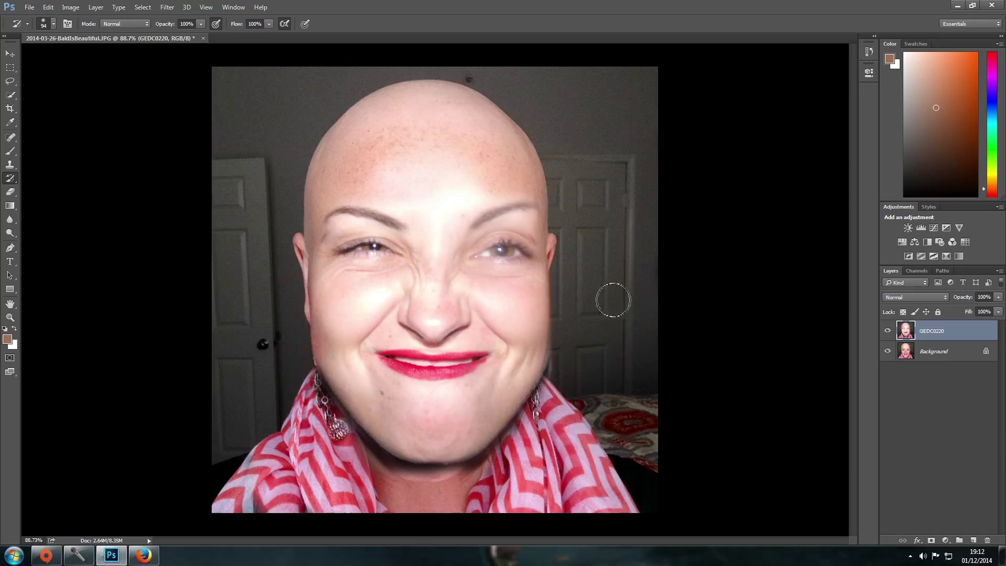
pyautogui.moveTo(479, 208); pyautogui.dragTo(422, 231)
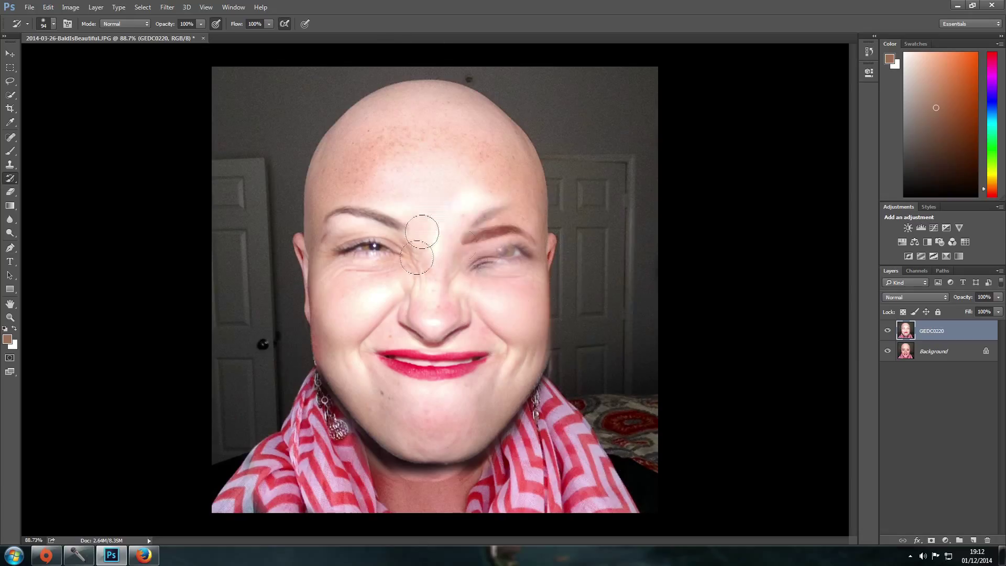
pyautogui.hotkey('ctrl', 'z')
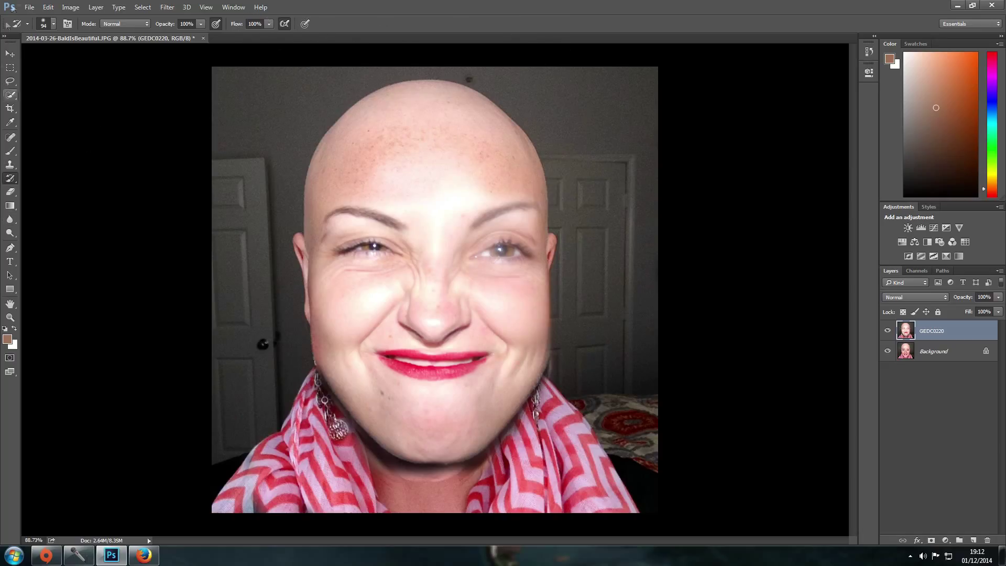
# Spot-heal the chin blemishes, the skin above the upper lip and the nose crease
pyautogui.click(11, 137)
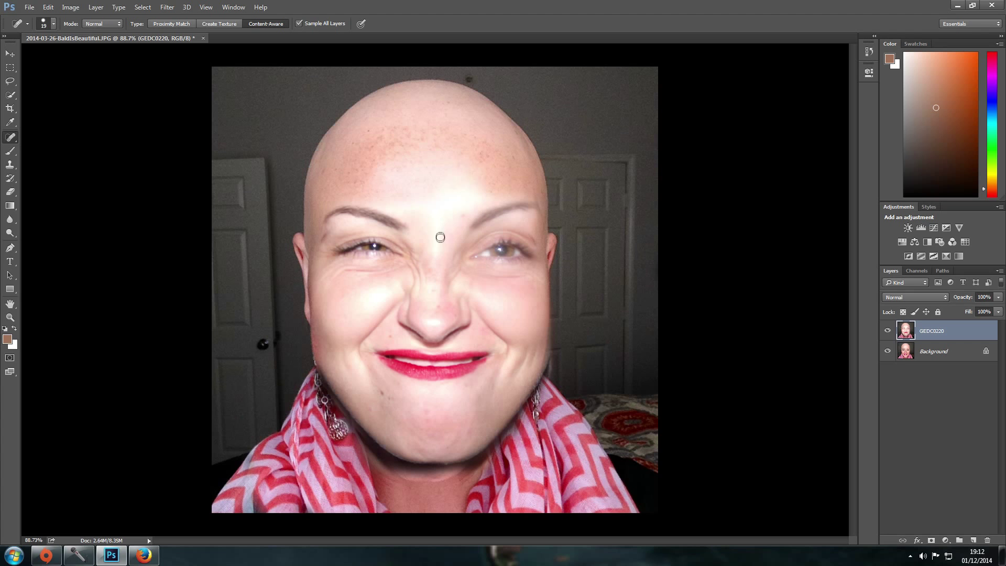
pyautogui.scroll(2, 372, 423)
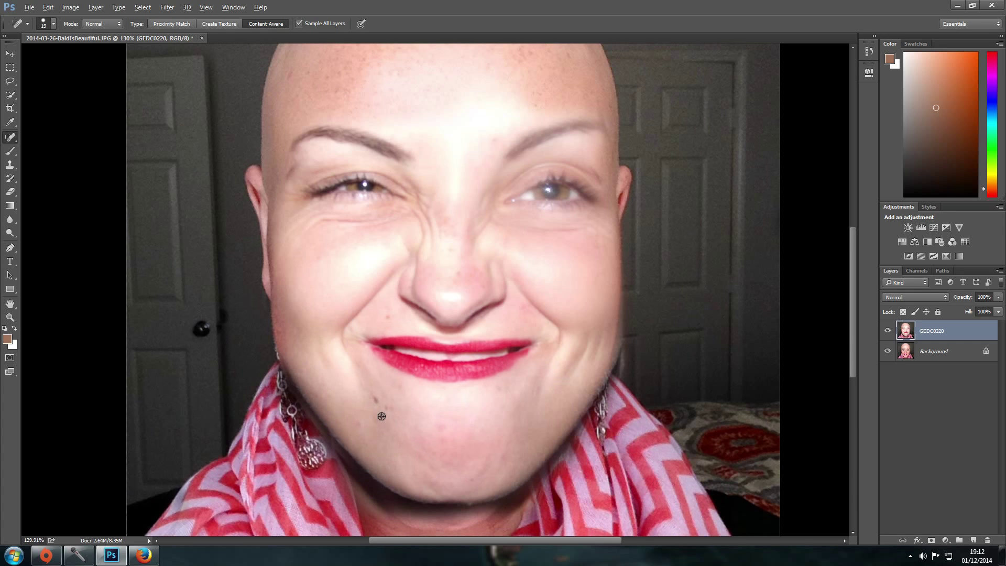
pyautogui.click(372, 400)
pyautogui.moveTo(365, 419); pyautogui.dragTo(414, 439)
pyautogui.moveTo(381, 318); pyautogui.dragTo(394, 326)
pyautogui.moveTo(458, 277); pyautogui.dragTo(454, 235)
pyautogui.scroll(-3, 493, 139)
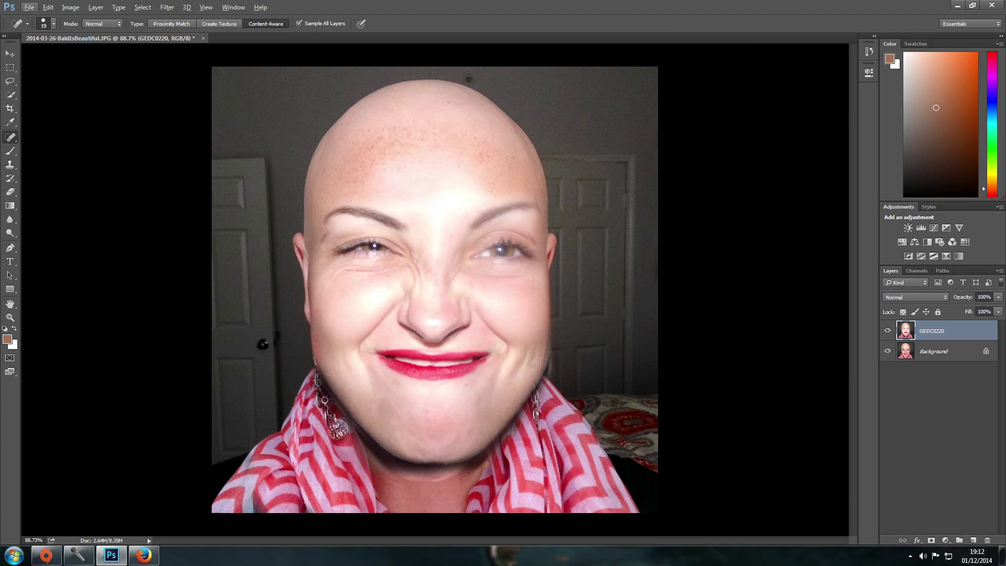
pyautogui.scroll(2, 538, 363)
# Heal the spots and streaks on the right and left cheeks
pyautogui.moveTo(545, 356); pyautogui.dragTo(535, 374)
pyautogui.click(541, 267)
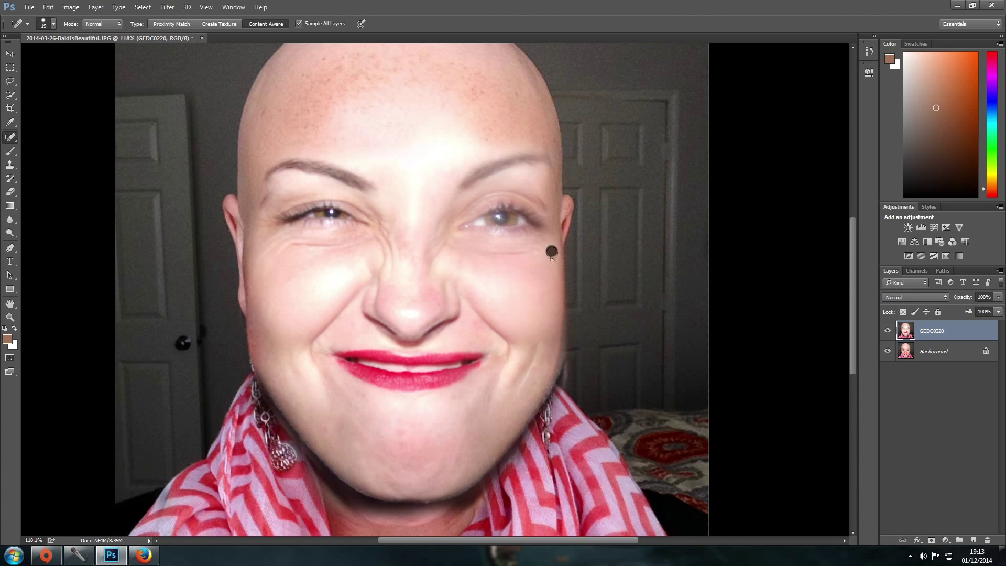
pyautogui.click(271, 257)
pyautogui.moveTo(271, 256); pyautogui.dragTo(271, 278)
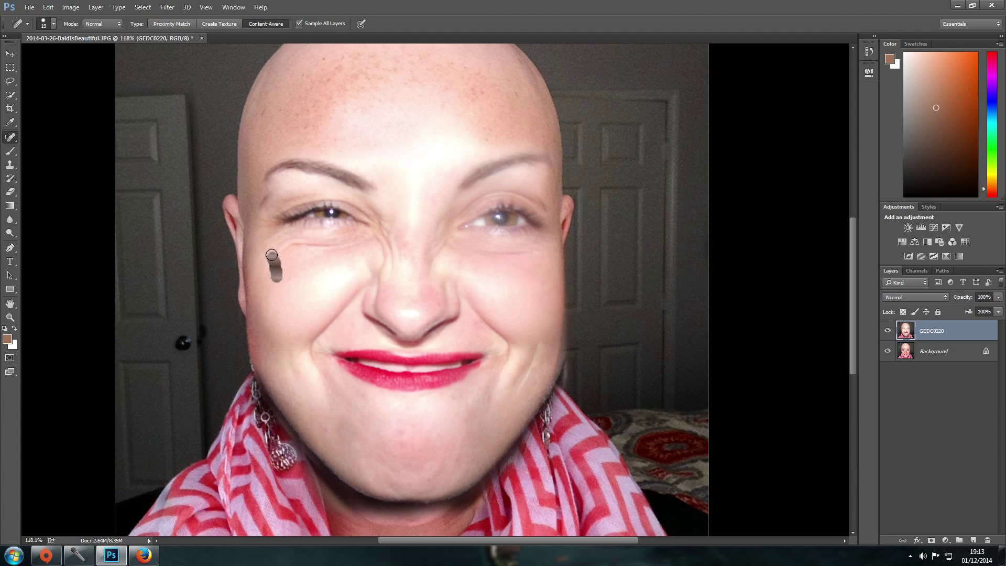
pyautogui.scroll(-2, 279, 357)
pyautogui.scroll(3, 446, 511)
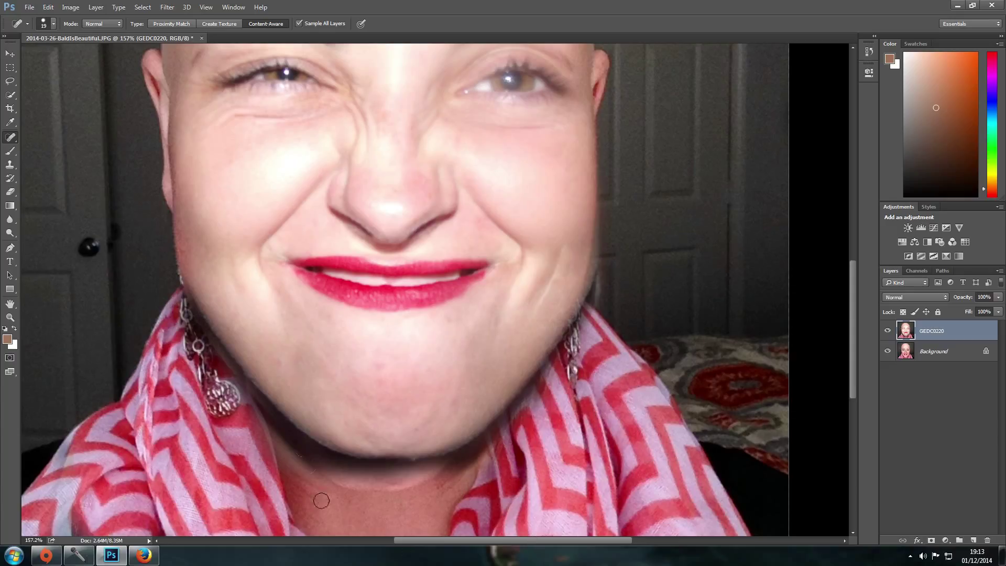
# Smooth the neck crease and the seam along the jawline under the chin
pyautogui.moveTo(425, 478); pyautogui.dragTo(383, 498)
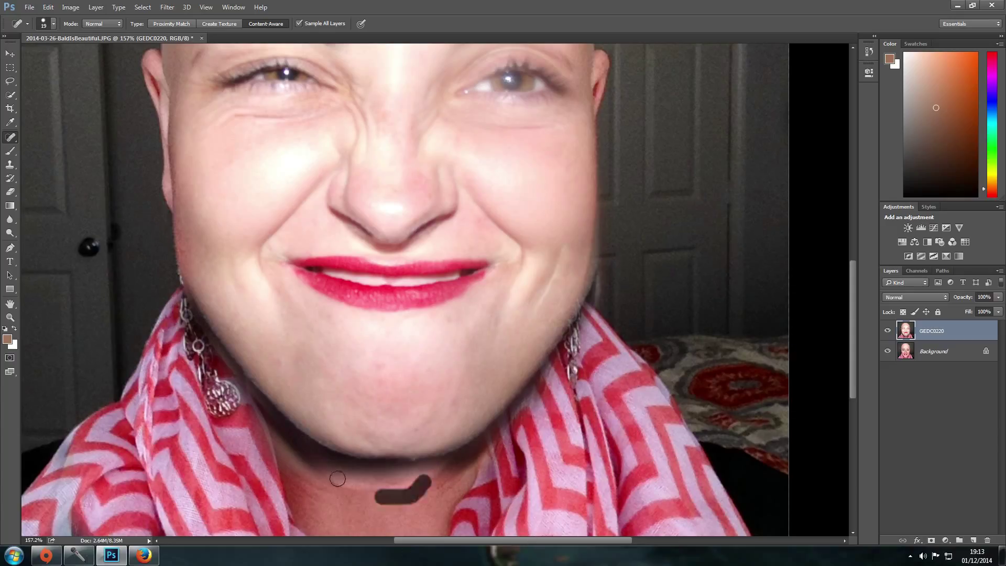
pyautogui.moveTo(434, 473); pyautogui.dragTo(338, 495)
pyautogui.moveTo(291, 451)
pyautogui.mouseDown()
pyautogui.moveTo(429, 488)
pyautogui.moveTo(329, 480)
pyautogui.moveTo(452, 471)
pyautogui.moveTo(410, 474)
pyautogui.moveTo(451, 466)
pyautogui.moveTo(420, 483)
pyautogui.moveTo(299, 477)
pyautogui.moveTo(449, 485)
pyautogui.mouseUp()
pyautogui.moveTo(333, 485)
pyautogui.mouseDown()
pyautogui.moveTo(426, 492)
pyautogui.moveTo(413, 484)
pyautogui.moveTo(481, 464)
pyautogui.mouseUp()
pyautogui.scroll(-7, 521, 418)
# Compare the chin before and after healing, then drag the GEDC0220 face layer lower
pyautogui.press('alt')
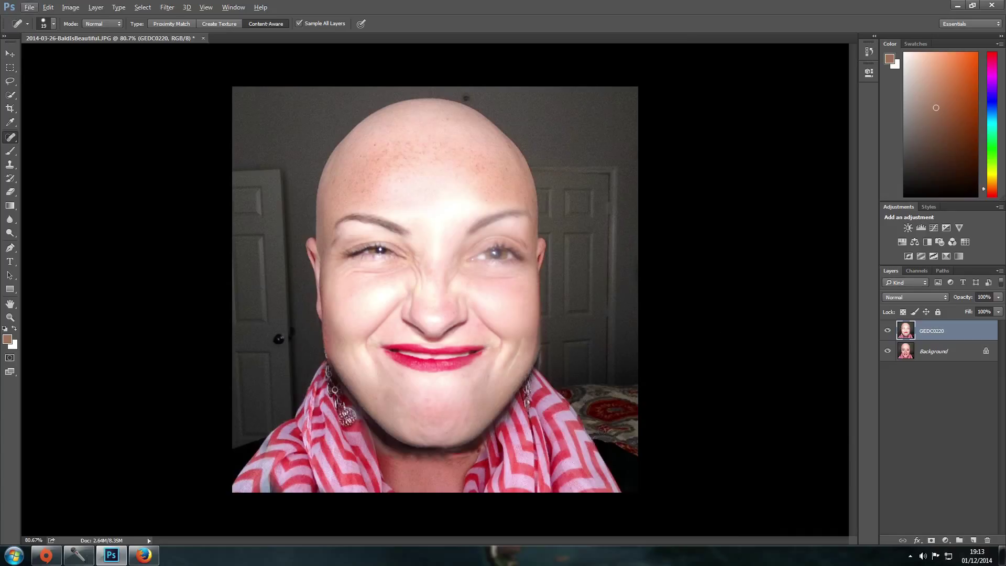
pyautogui.hotkey('ctrl', 'z')
pyautogui.hotkey('ctrl', 'z')
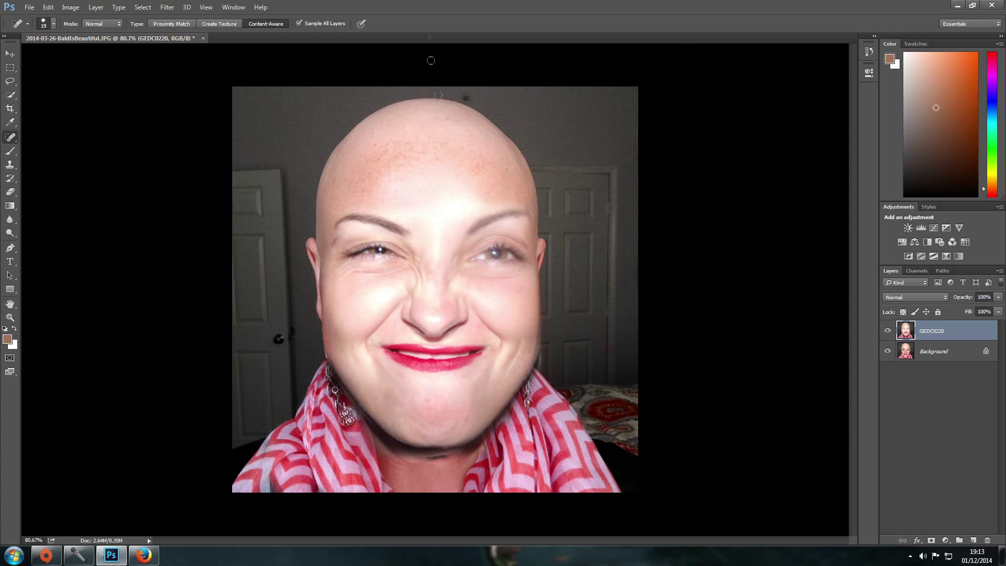
pyautogui.scroll(5, 394, 125)
pyautogui.scroll(-3, 385, 117)
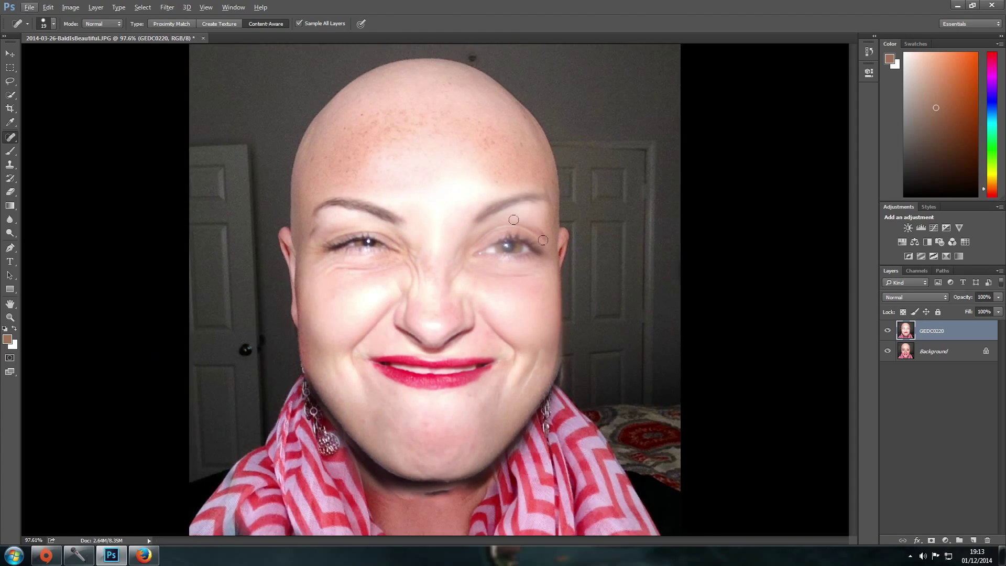
pyautogui.click(10, 54)
pyautogui.moveTo(320, 138); pyautogui.dragTo(315, 180)
# Hide the Background layer, dismissing the repeated locked-layer warnings when trying to move it
pyautogui.click(922, 357)
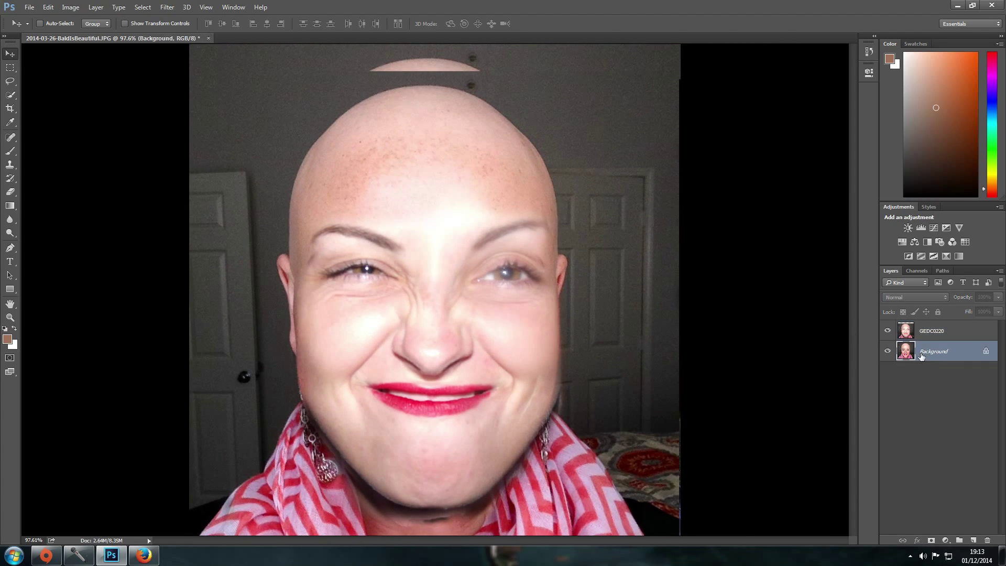
pyautogui.click(893, 355)
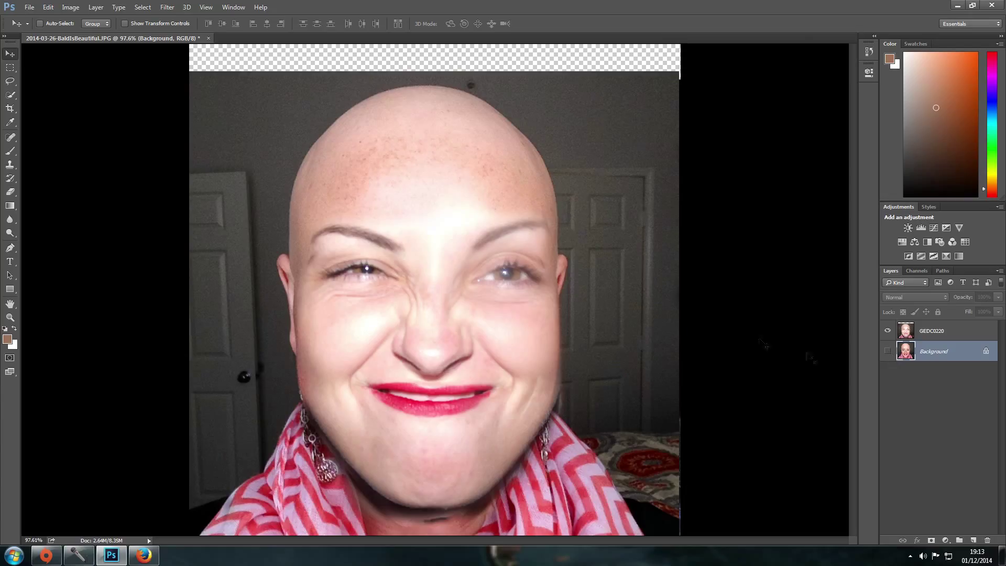
pyautogui.click(435, 464)
pyautogui.click(499, 208)
pyautogui.click(490, 218)
pyautogui.click(485, 210)
pyautogui.click(485, 226)
pyautogui.click(485, 209)
pyautogui.scroll(-4, 472, 297)
pyautogui.scroll(4, 474, 336)
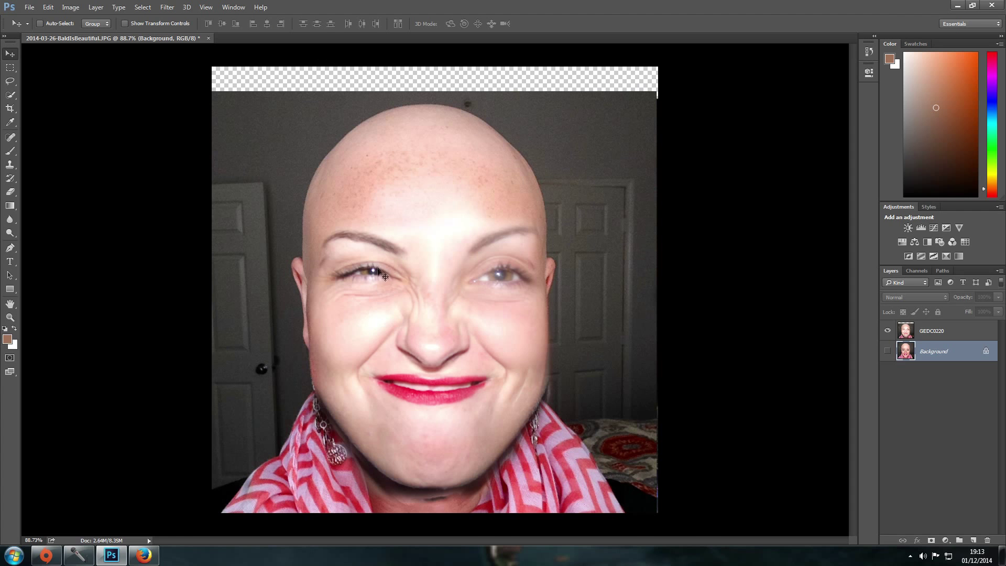
pyautogui.scroll(-3, 378, 269)
pyautogui.scroll(6, 441, 357)
pyautogui.scroll(-4, 488, 345)
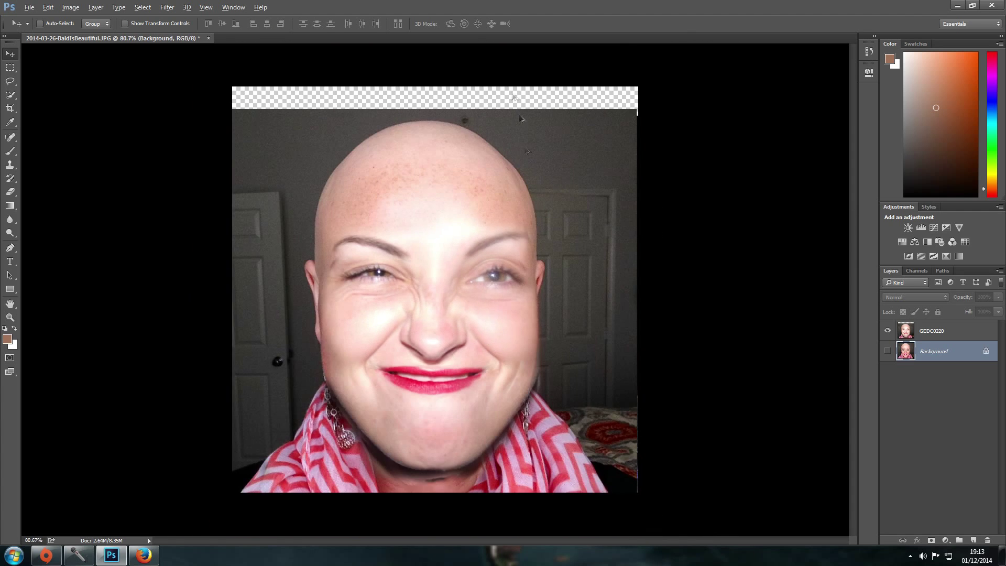